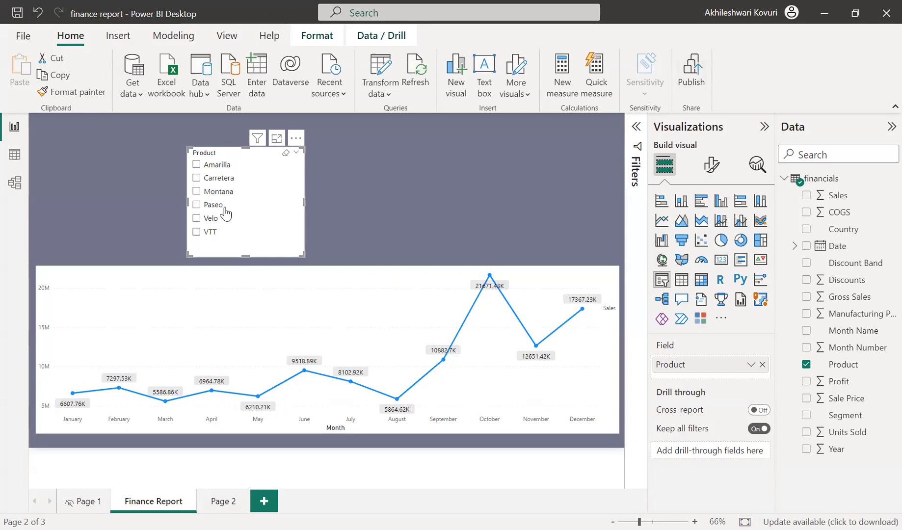
Filter the sales line chart to Amarilla with the Product slicer and examine its monthly sales.
click(212, 167)
mouse_move(232, 320)
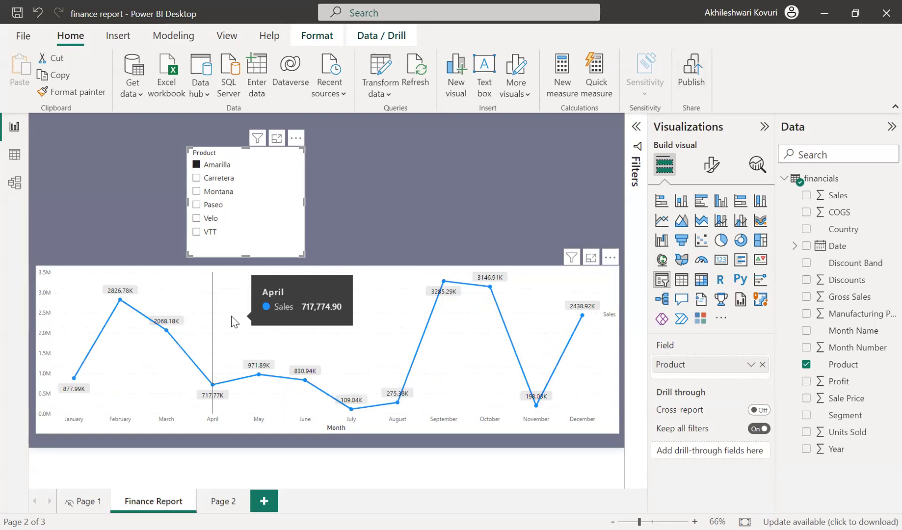
mouse_move(117, 315)
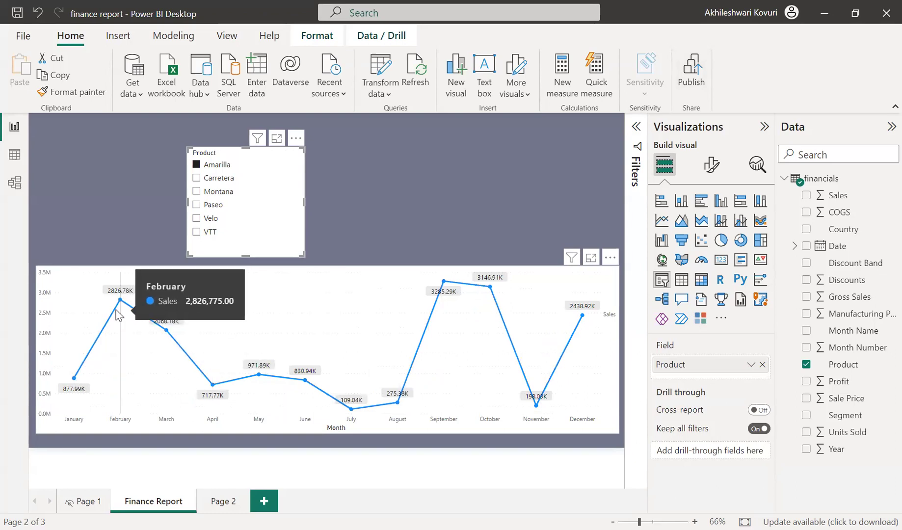
mouse_move(589, 420)
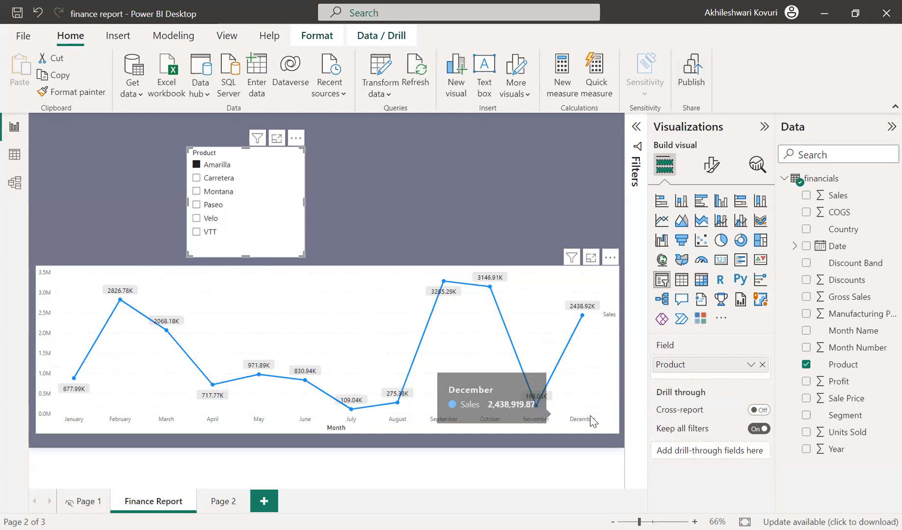
Filter the line chart to Montana and Paseo together and examine their combined monthly sales.
click(219, 191)
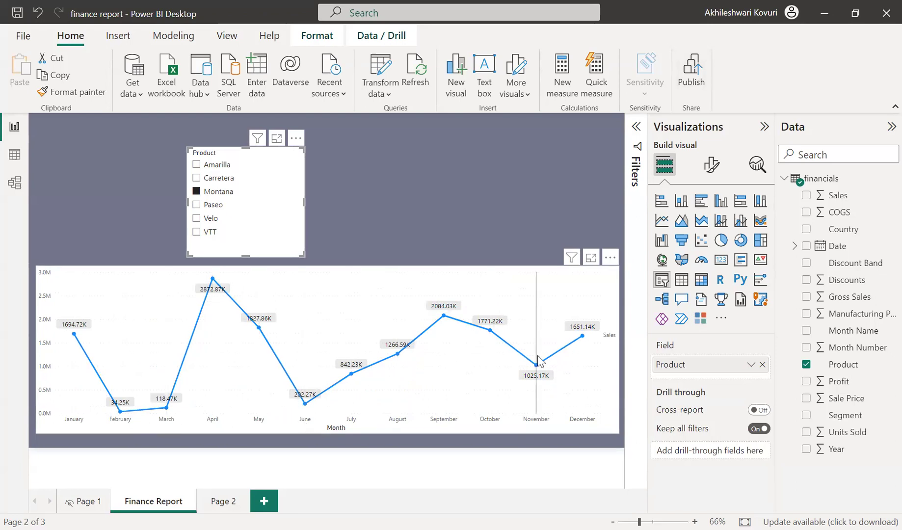
ctrl+click(212, 205)
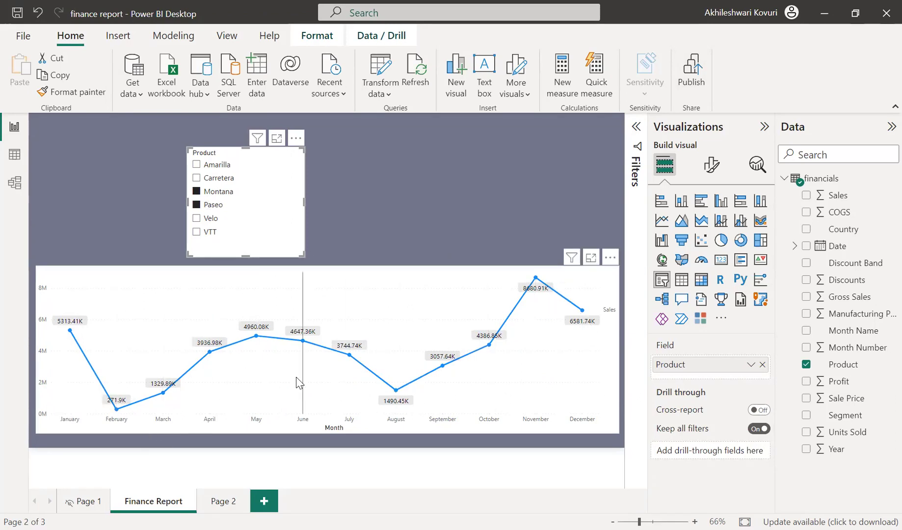
mouse_move(296, 377)
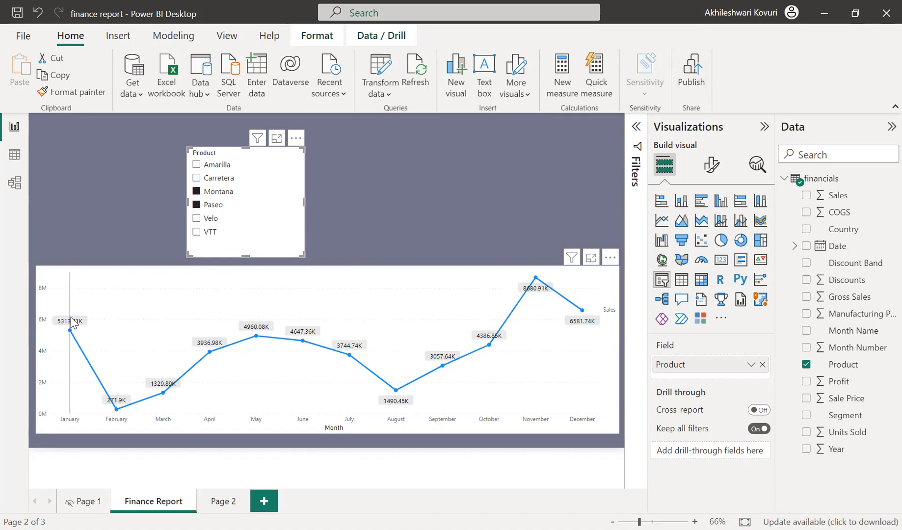
mouse_move(177, 346)
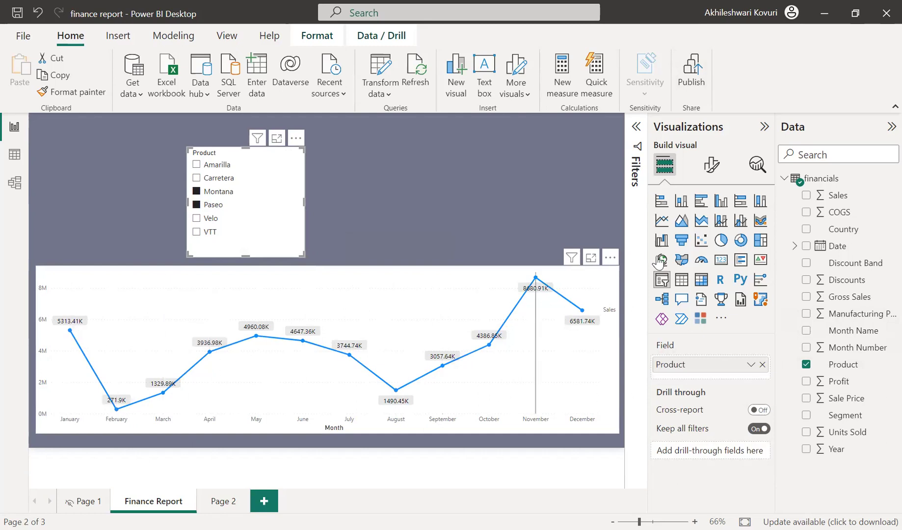
click(568, 369)
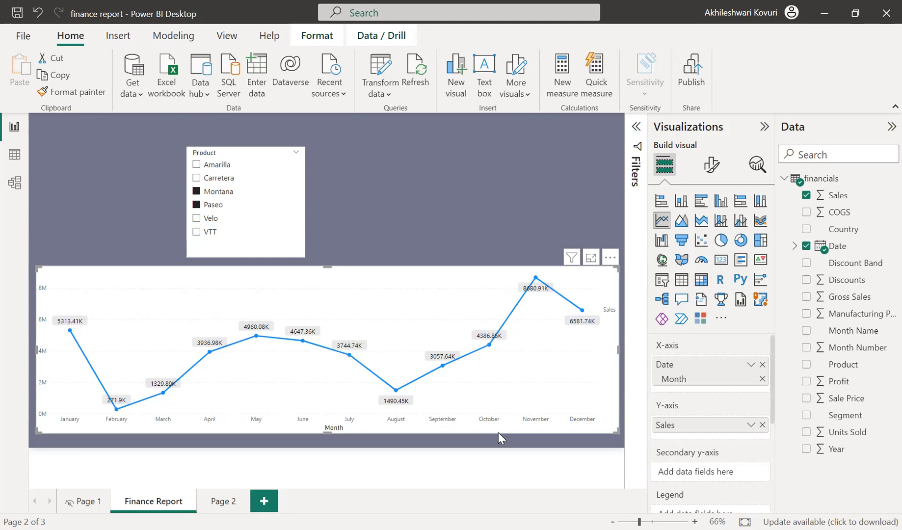
click(470, 218)
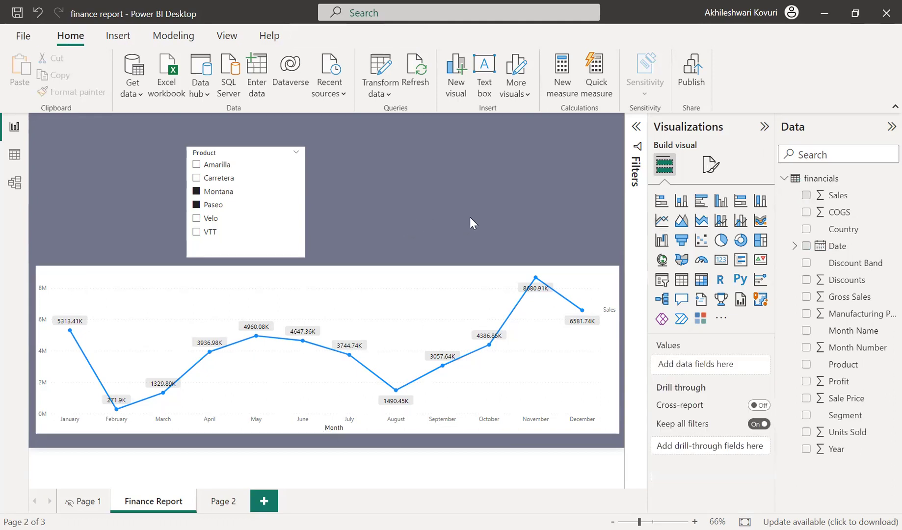
Select Carretera in the Product slicer and turn on the slicer's Single select option.
click(198, 199)
click(283, 179)
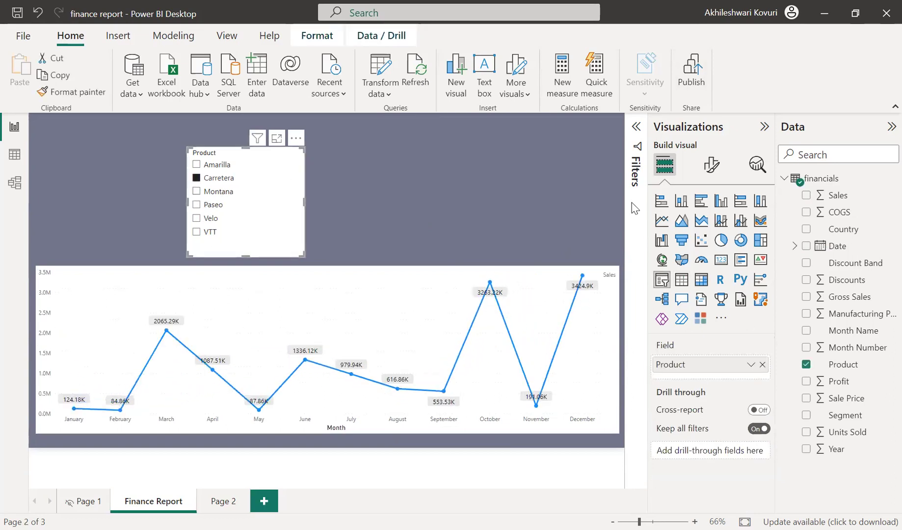
click(712, 164)
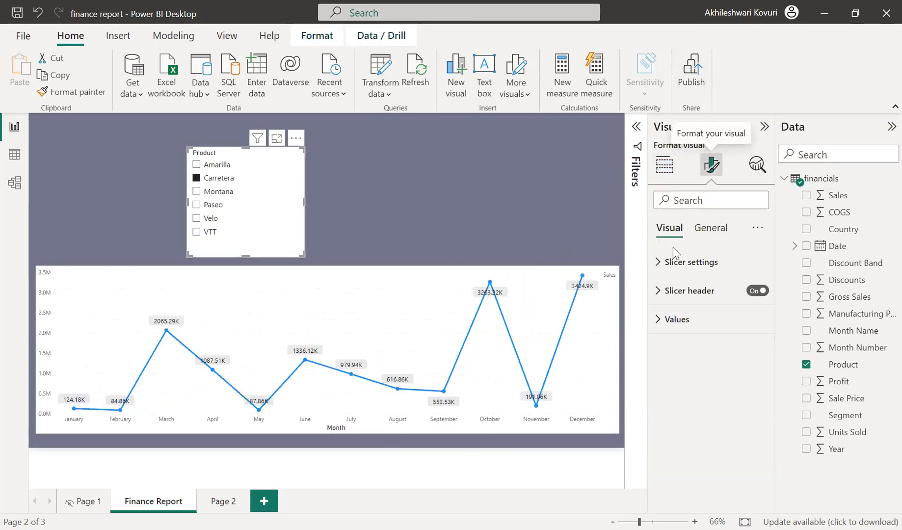
click(659, 265)
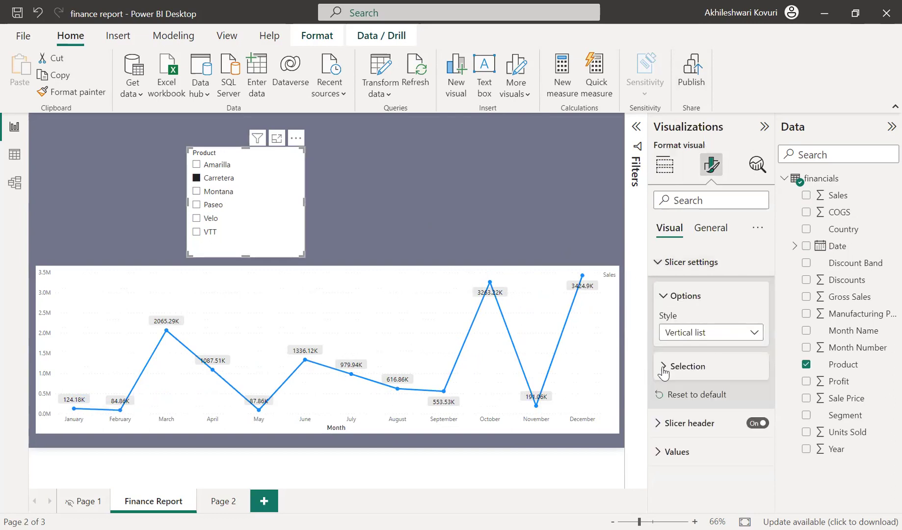
click(664, 369)
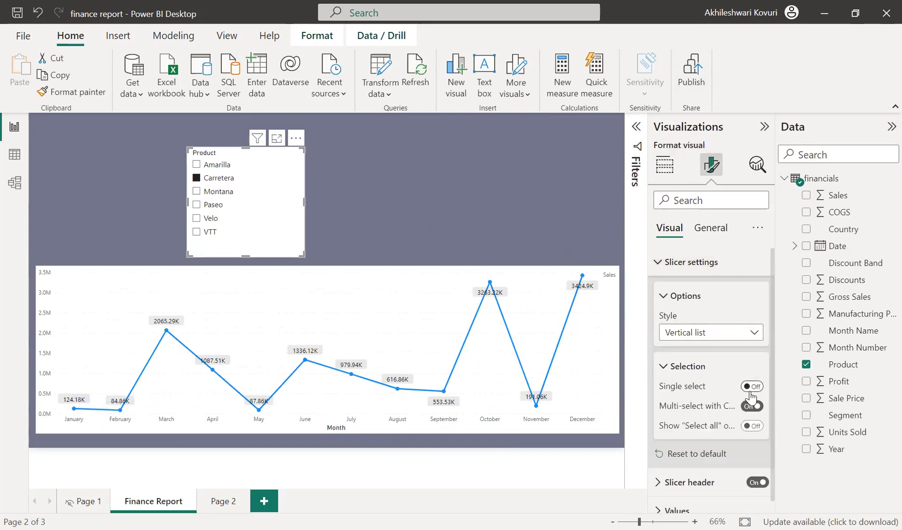
click(751, 387)
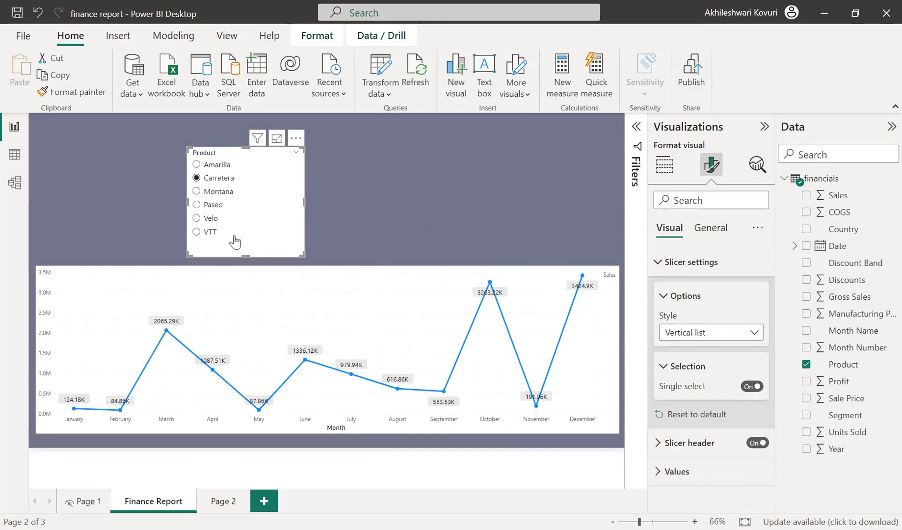
Try the single-select slicer by choosing Montana and then Paseo, and deselect the slicer visual.
click(215, 191)
click(213, 205)
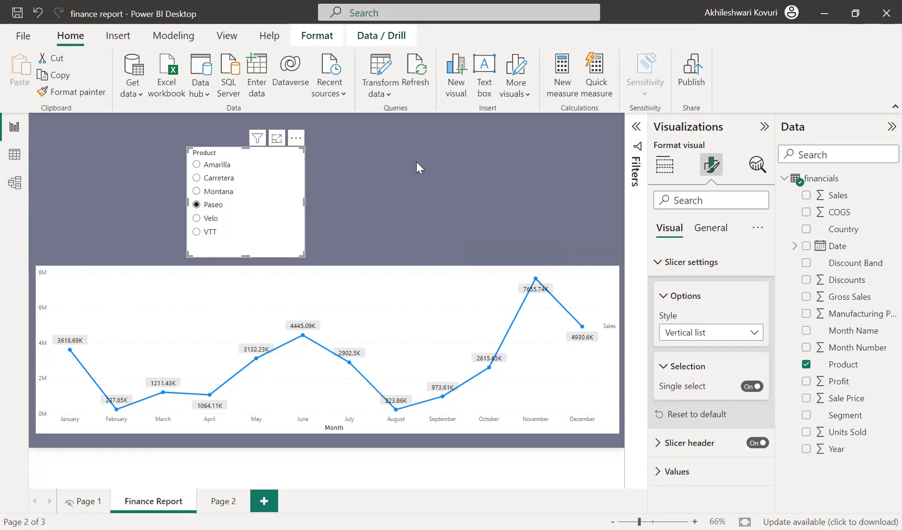
click(429, 229)
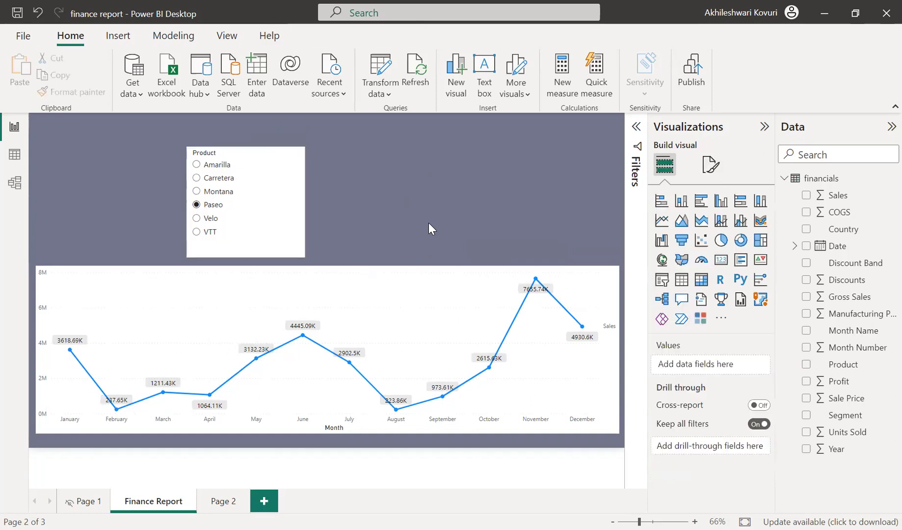
click(254, 88)
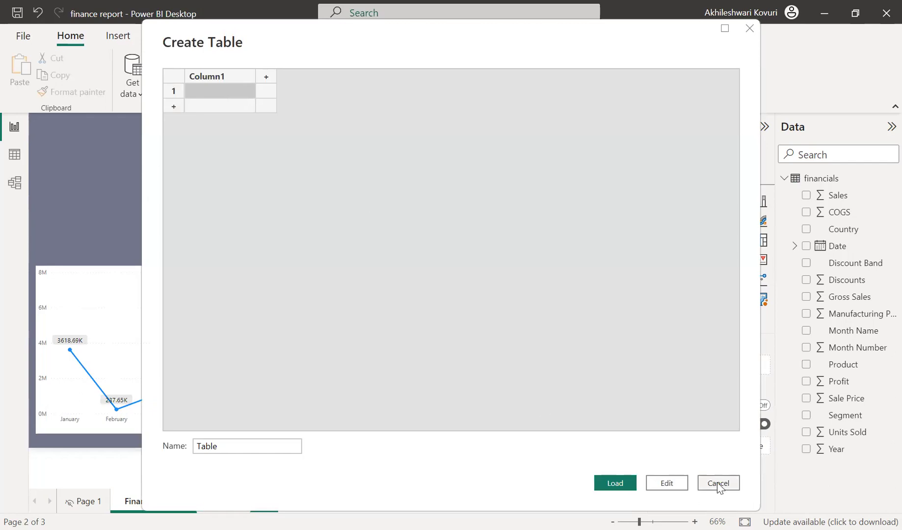
key(Escape)
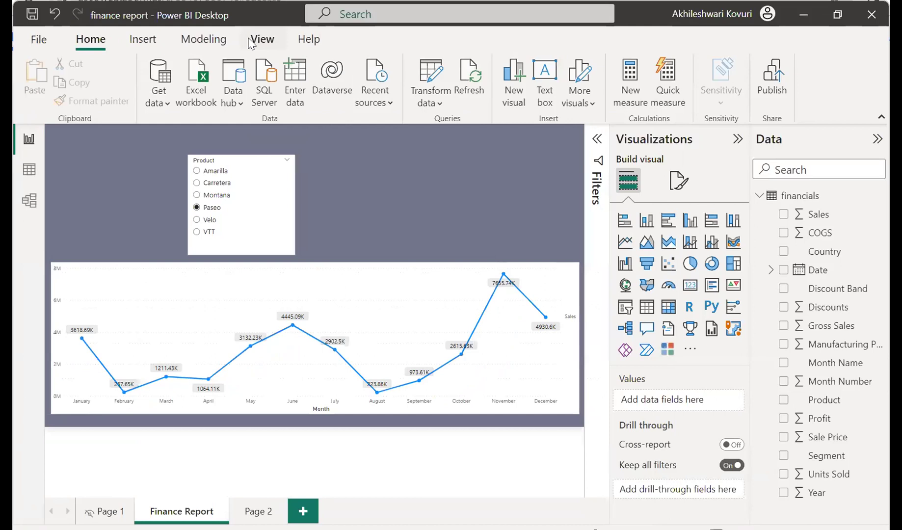
click(227, 36)
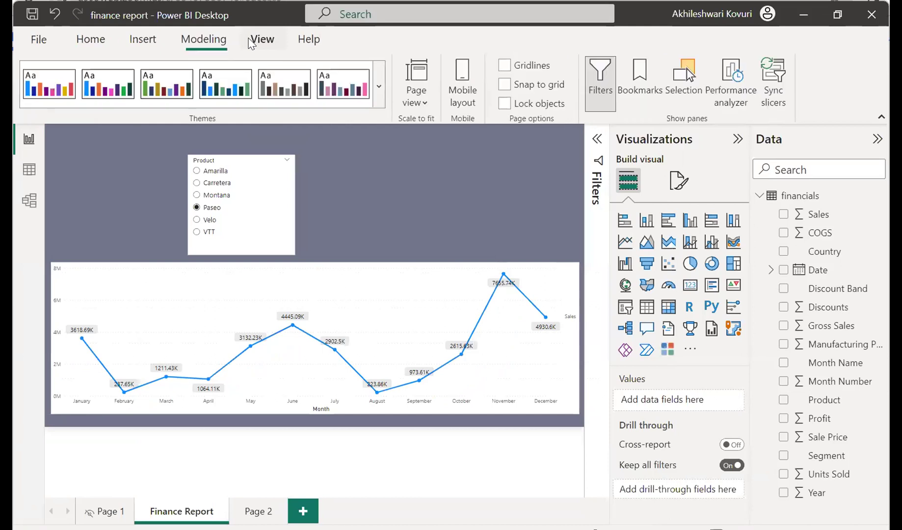
Start a new calculated table and name it Product in its formula.
click(191, 44)
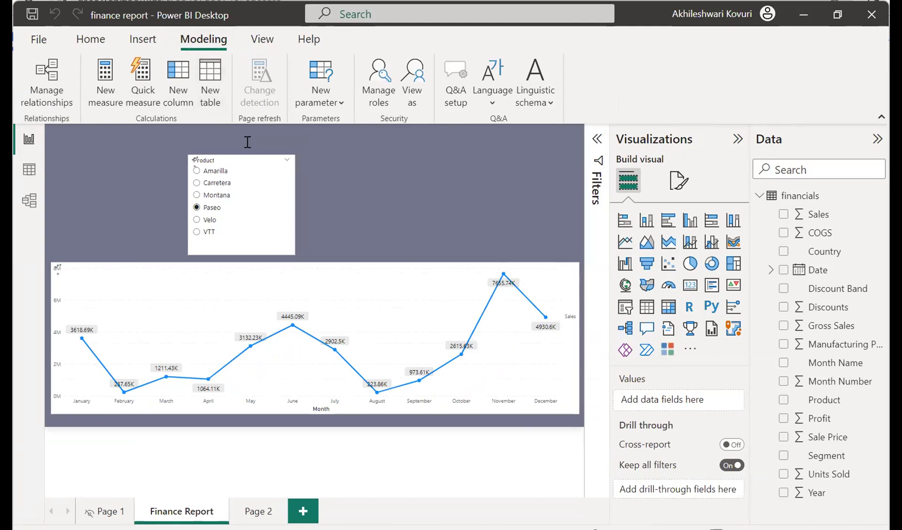
key(BackSpace)
key(BackSpace)
key(BackSpace)
key(BackSpace)
key(BackSpace)
key(BackSpace)
key(BackSpace)
text(Product =)
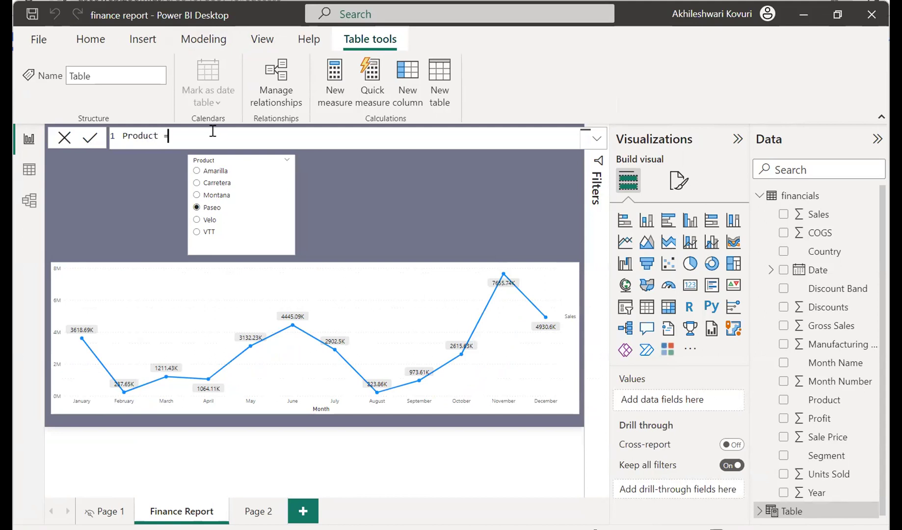
Define the calculated table as DISTINCT(financials[Product]) and commit the formula.
text( distin)
key(Tab)
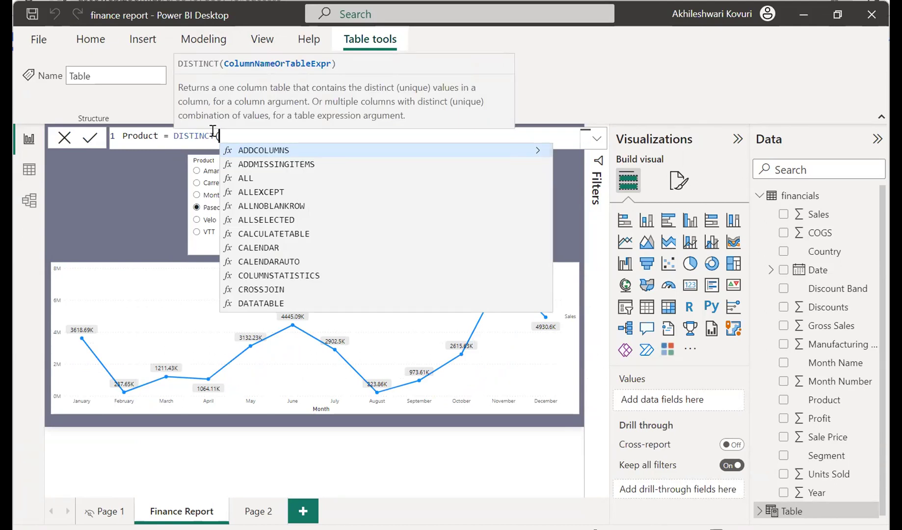
text(fin)
key(Down)
key(Down)
key(Down)
key(Down)
key(Down)
key(Down)
key(Down)
key(Down)
key(Down)
key(Down)
key(Down)
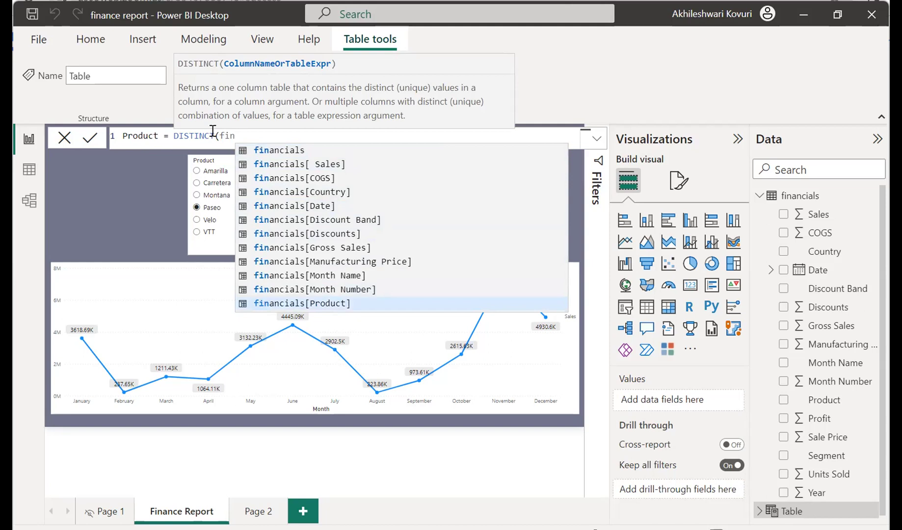
key(Tab)
text())
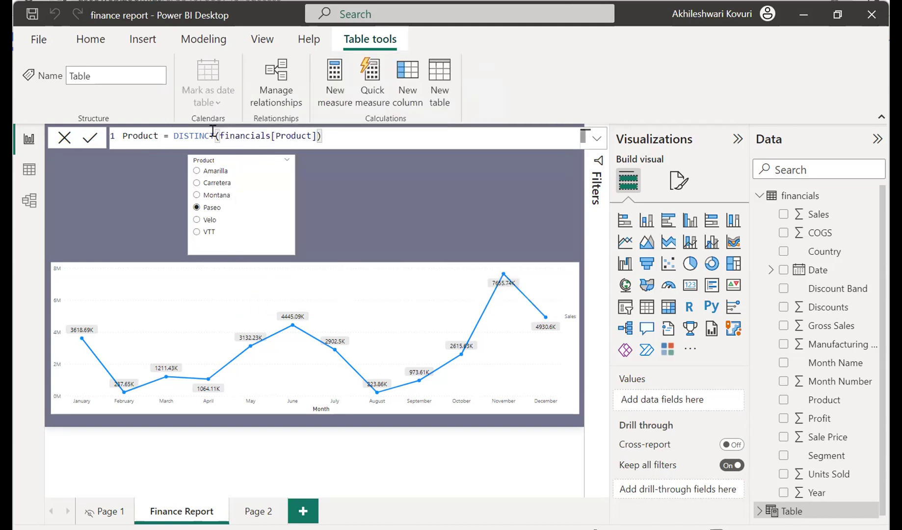
key(Return)
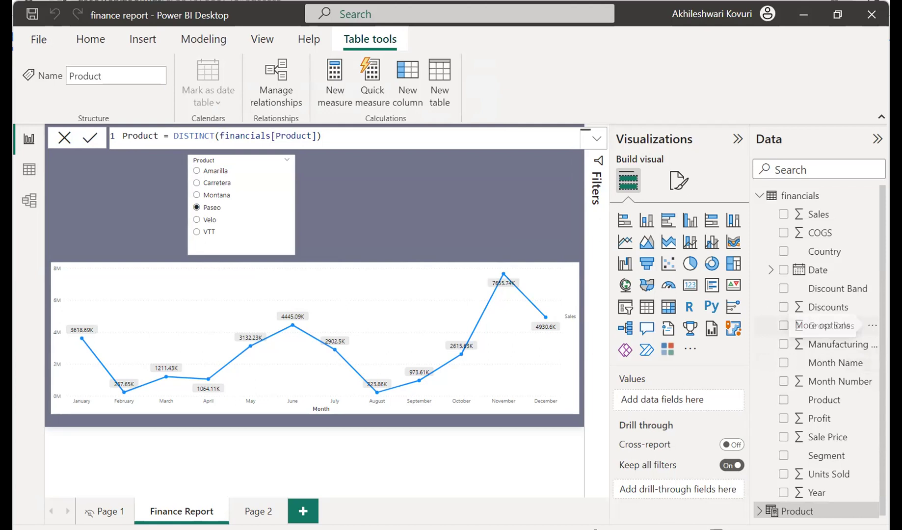
Add the new Product table's Product field to the report as a slicer, placed to the right of the existing slicer.
scroll(825, 442, down, 1)
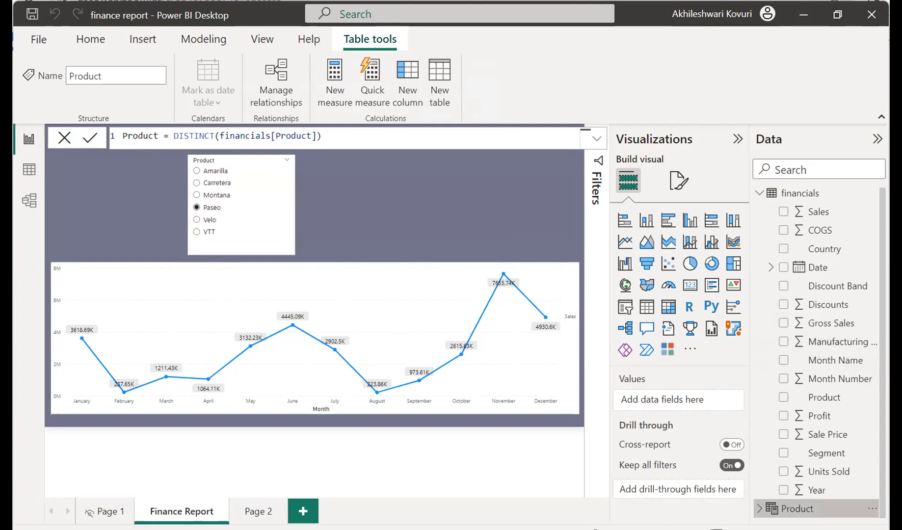
click(795, 509)
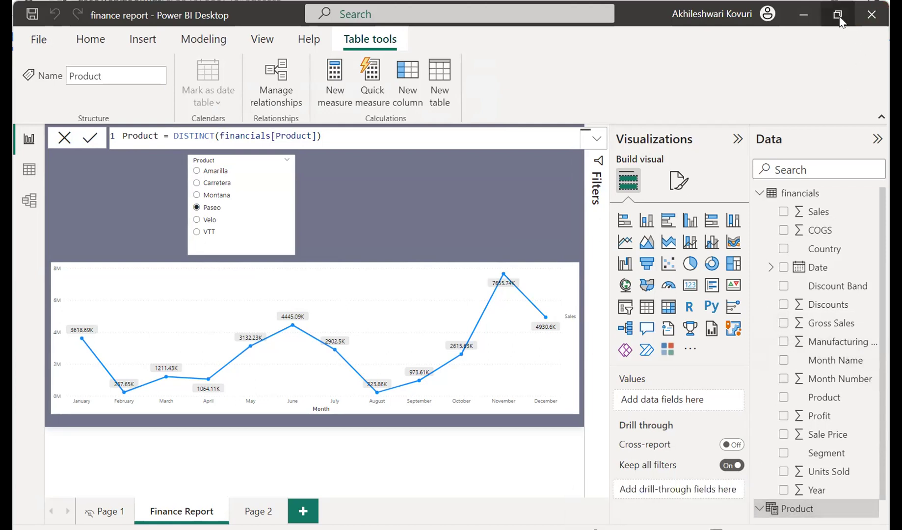
click(838, 15)
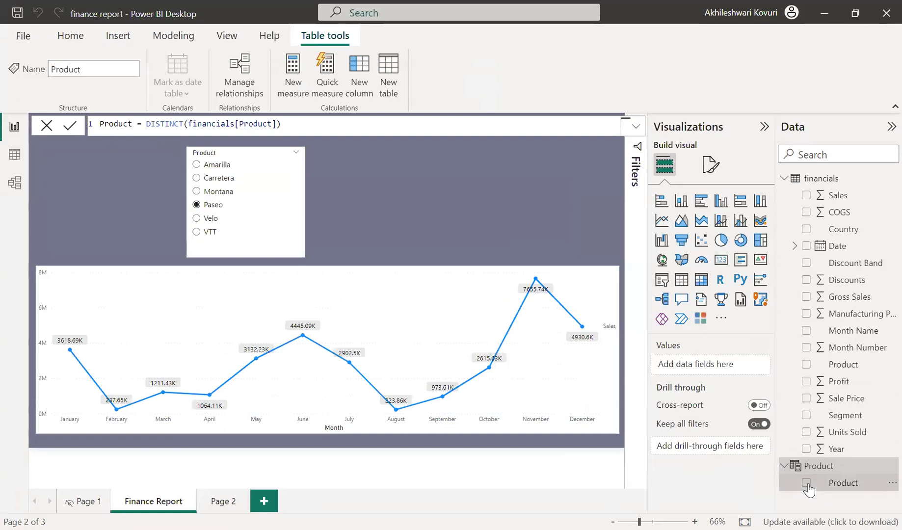
click(806, 483)
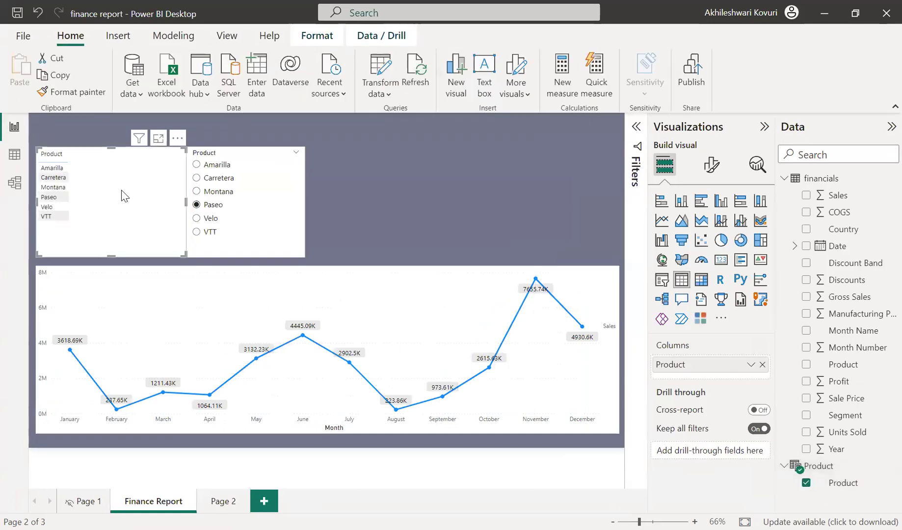
drag(133, 182, 454, 180)
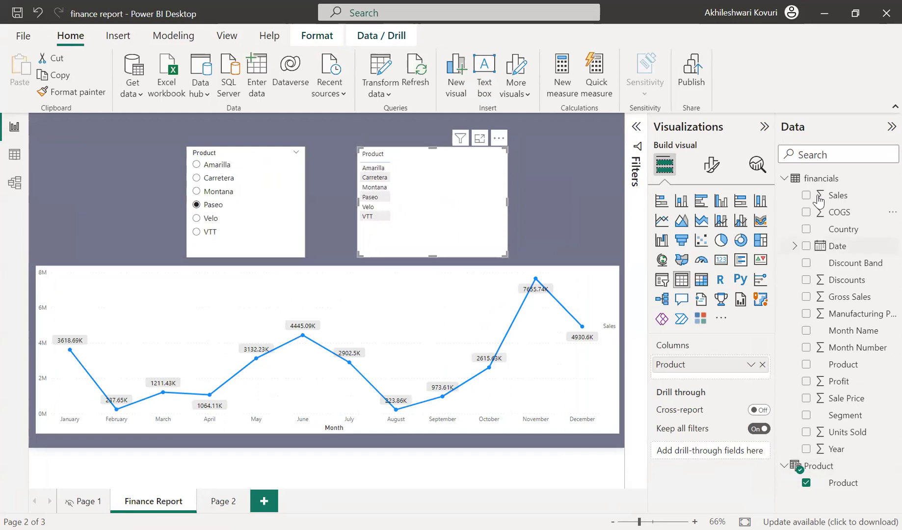
click(662, 281)
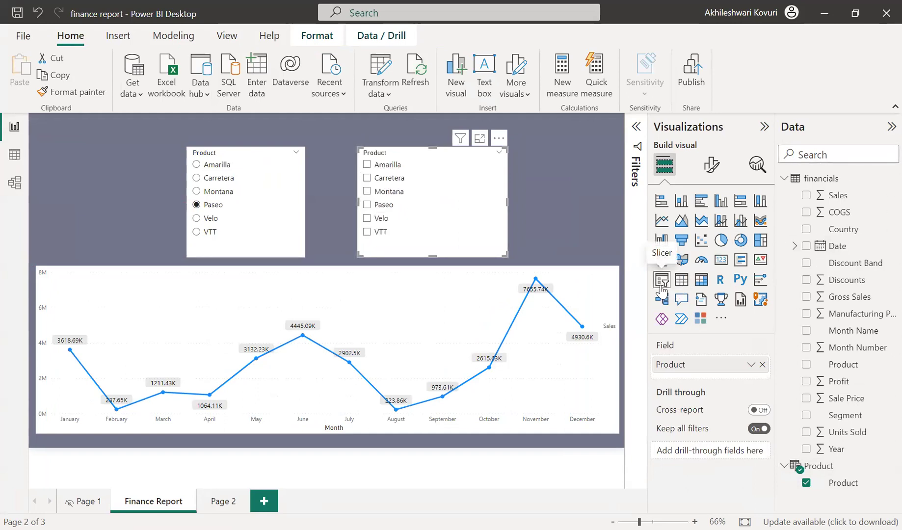
Turn on Single select in the selection settings of the new Product slicer.
click(711, 166)
click(658, 265)
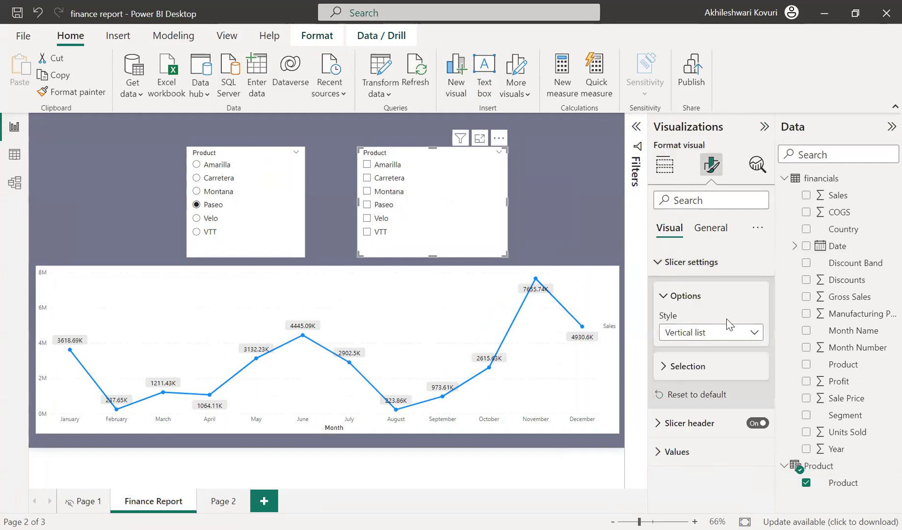
click(662, 367)
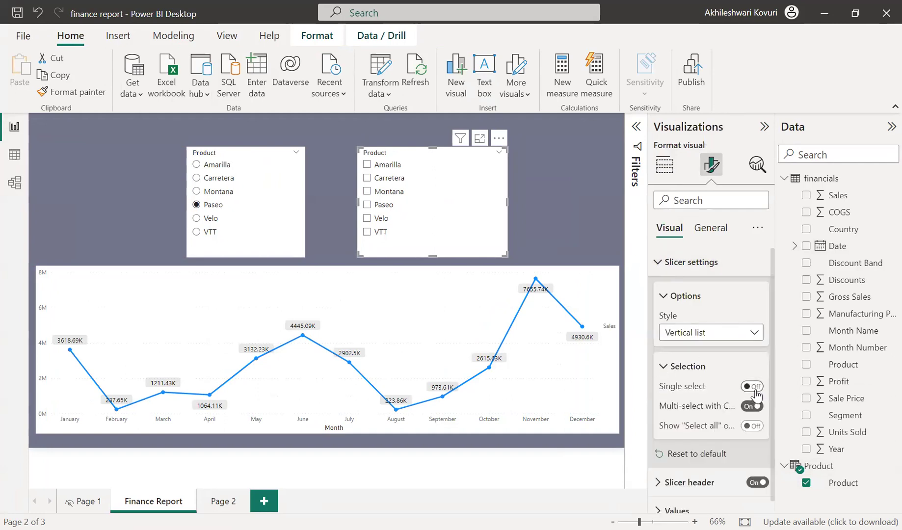
click(753, 387)
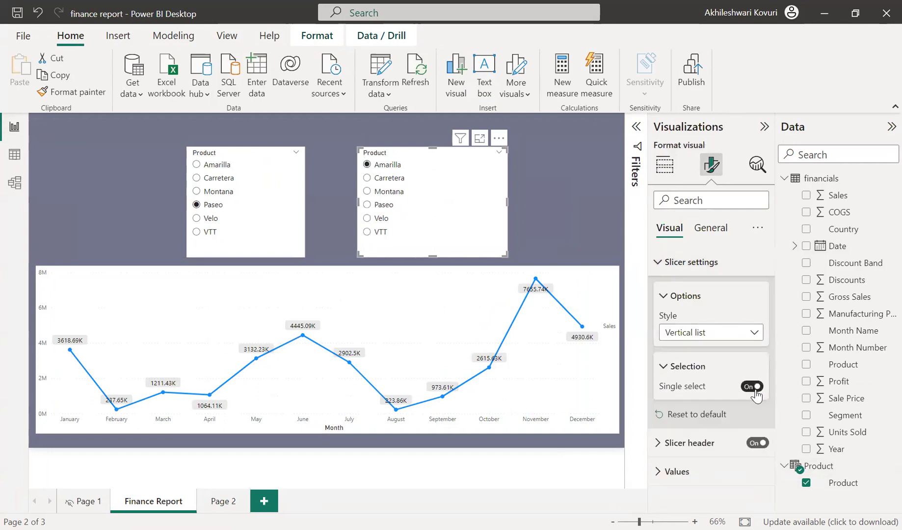
Choose Montana, Paseo and finally Velo in the new slicer to test its effect on the line chart.
click(392, 190)
click(384, 207)
click(382, 219)
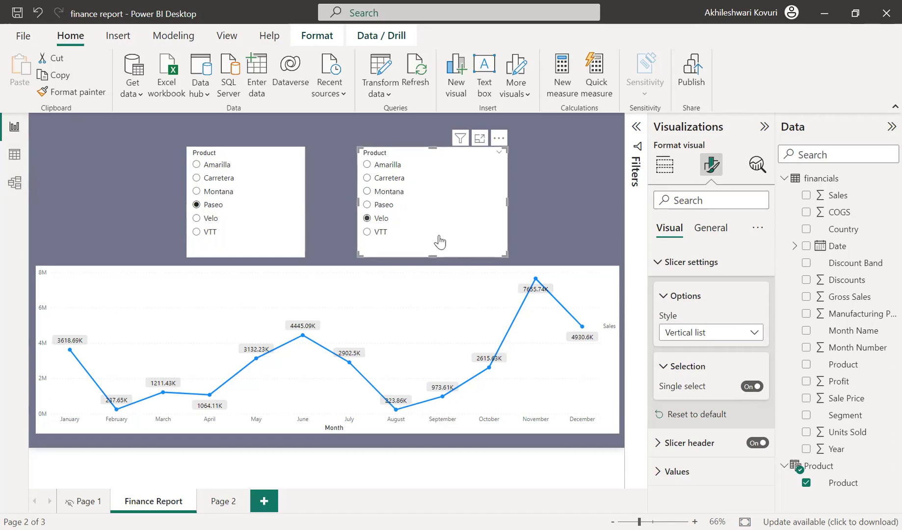
Choose Amarilla and Carretera in the second Product slicer to test whether the line chart responds.
click(385, 170)
click(391, 178)
Create a new measure in the financials table named Sales of second product.
click(889, 179)
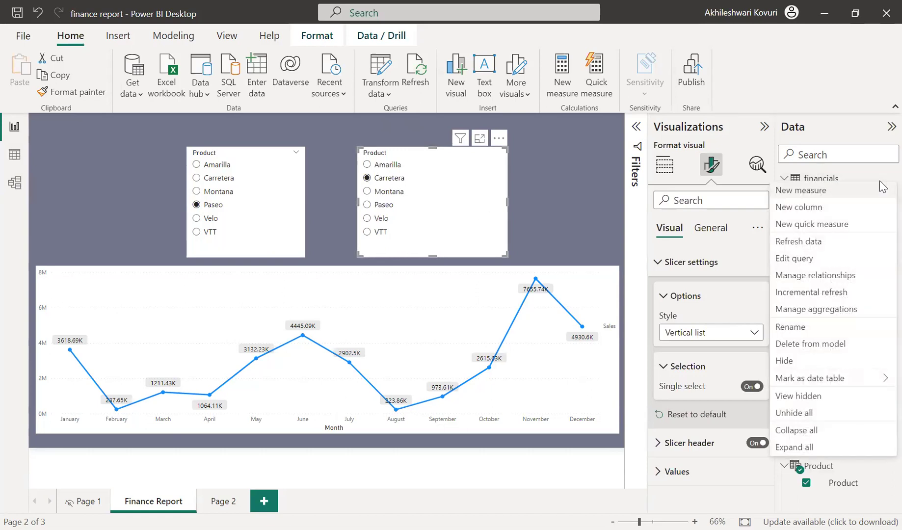
click(830, 197)
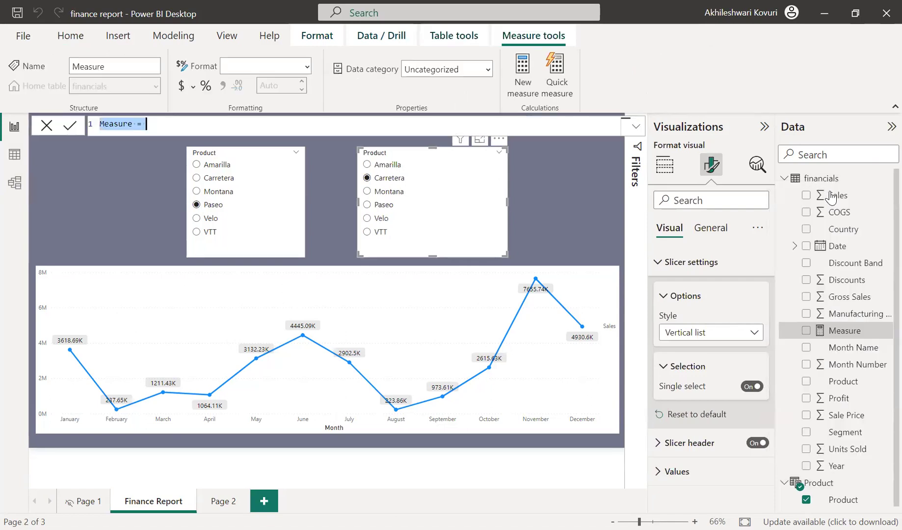
text(Sales of second )
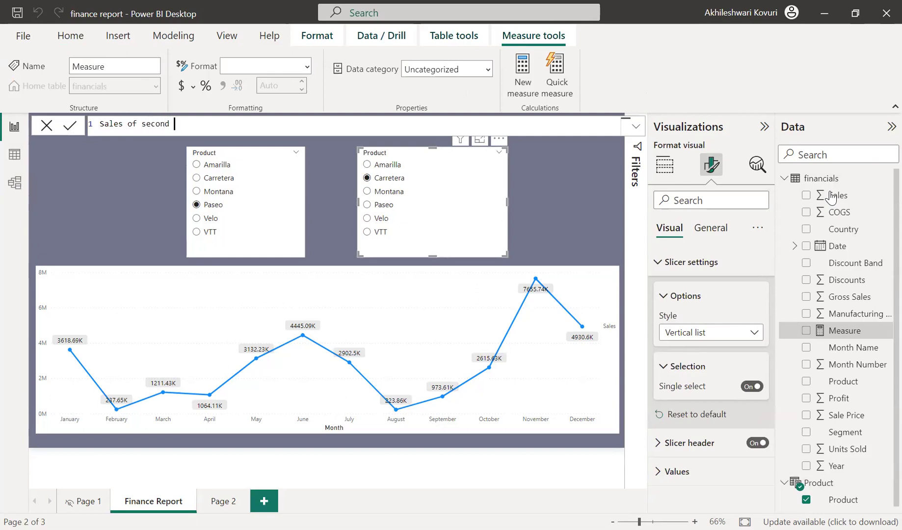
text(product)
Begin the measure's formula with CALCULATE and sum(financials[ Sales]) as its expression.
text(ca)
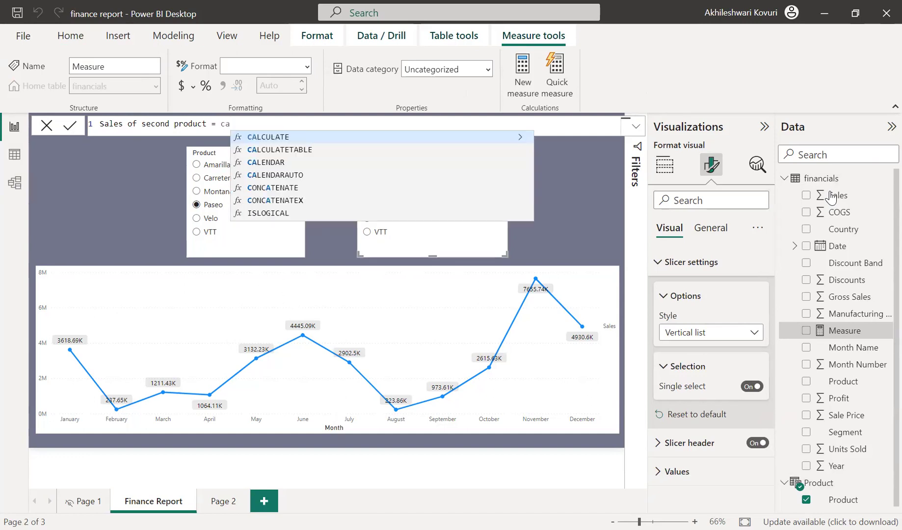
key(Tab)
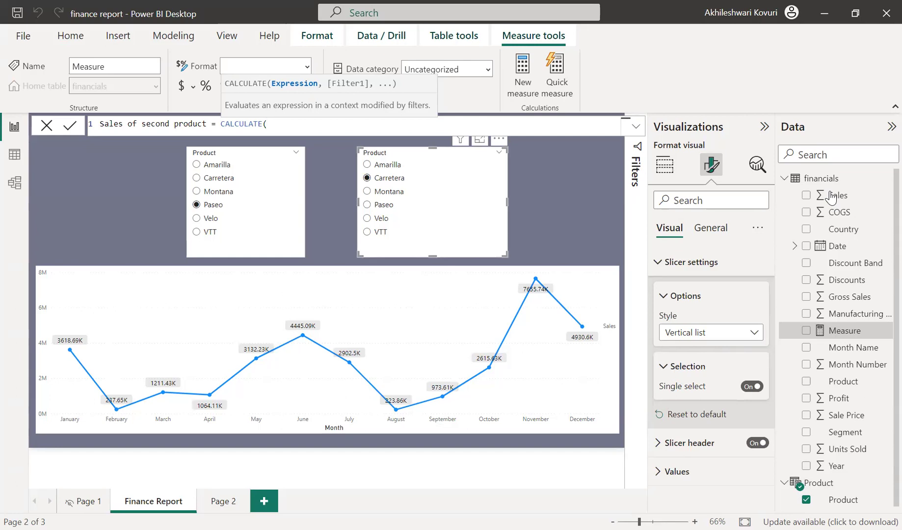
text(sum()
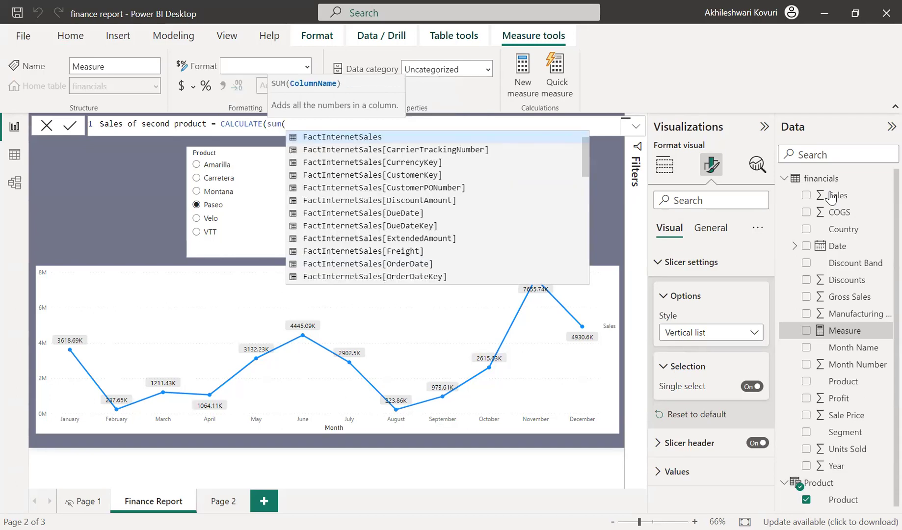
text(fin)
key(Down)
key(Tab)
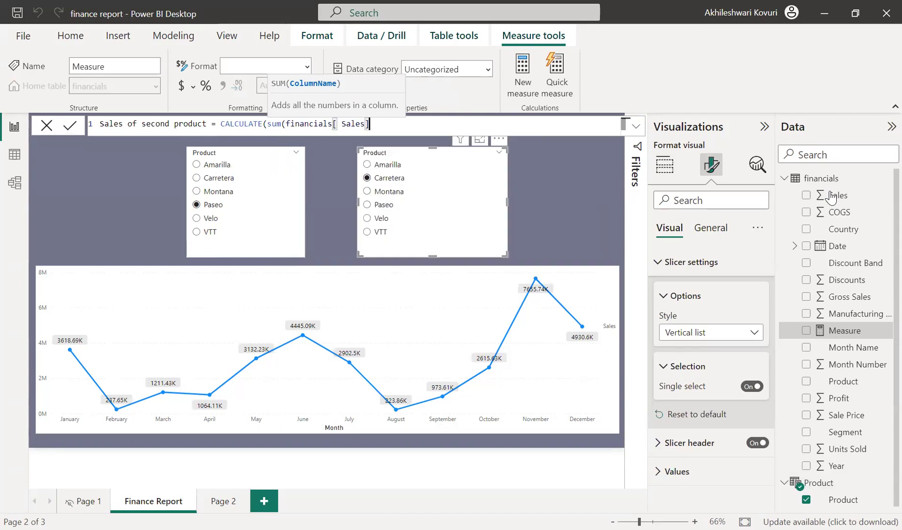
text())
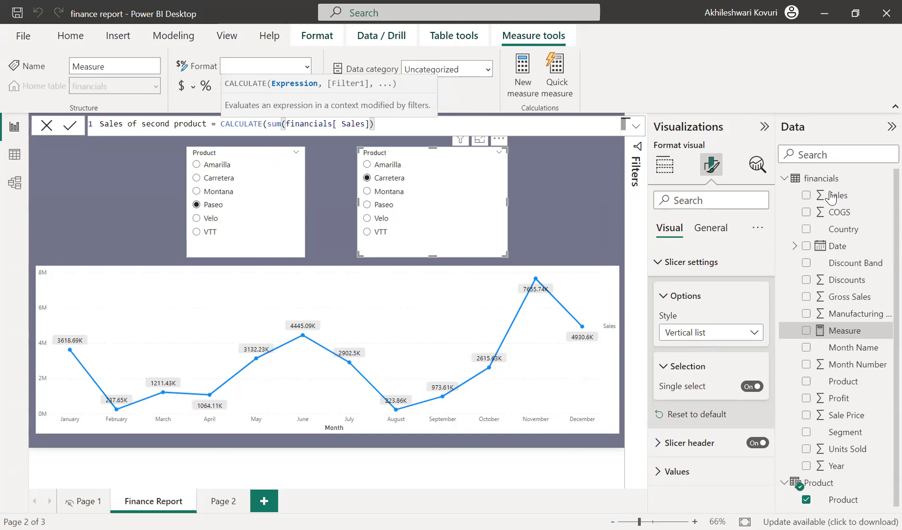
Add REMOVEFILTERS(financials[Product]) as the first filter argument of the CALCULATE formula.
text(,)
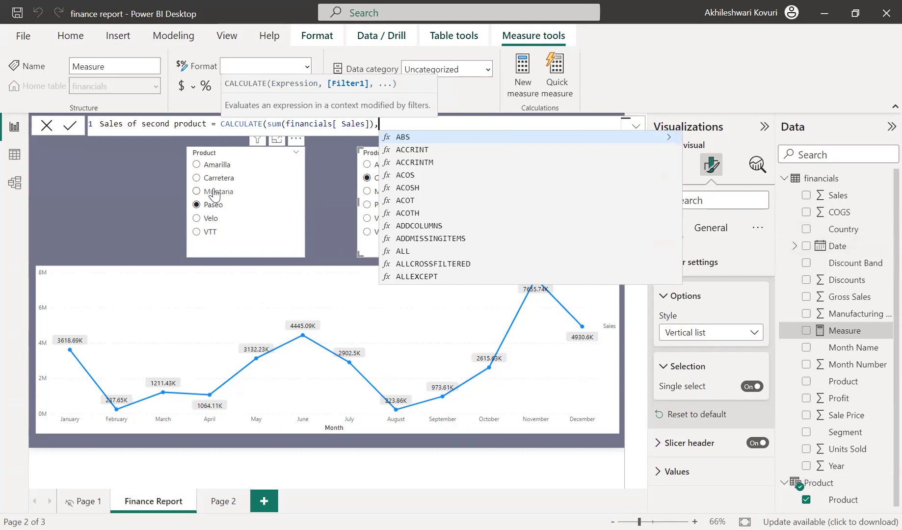
text(remove)
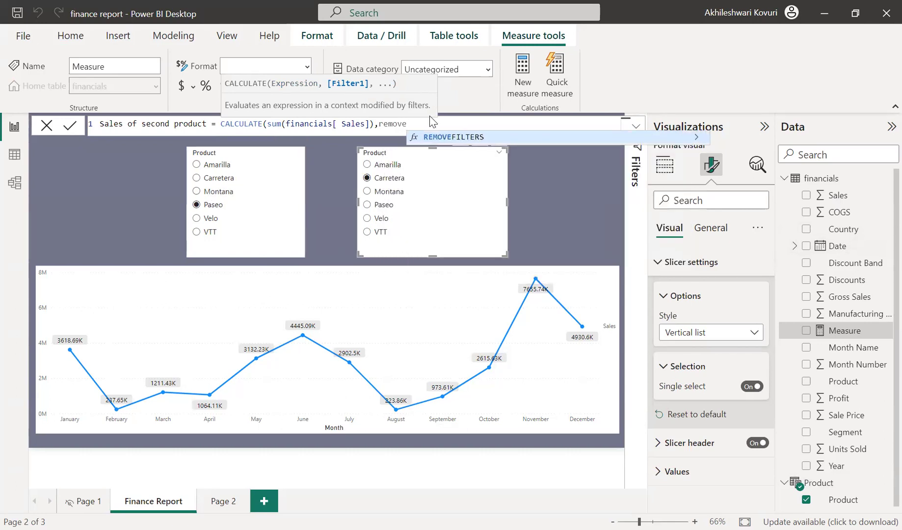
key(Tab)
text(fin)
key(Down)
key(Down)
key(Down)
key(Down)
key(Down)
key(Down)
key(Down)
key(Down)
key(Down)
key(Down)
key(Down)
key(Down)
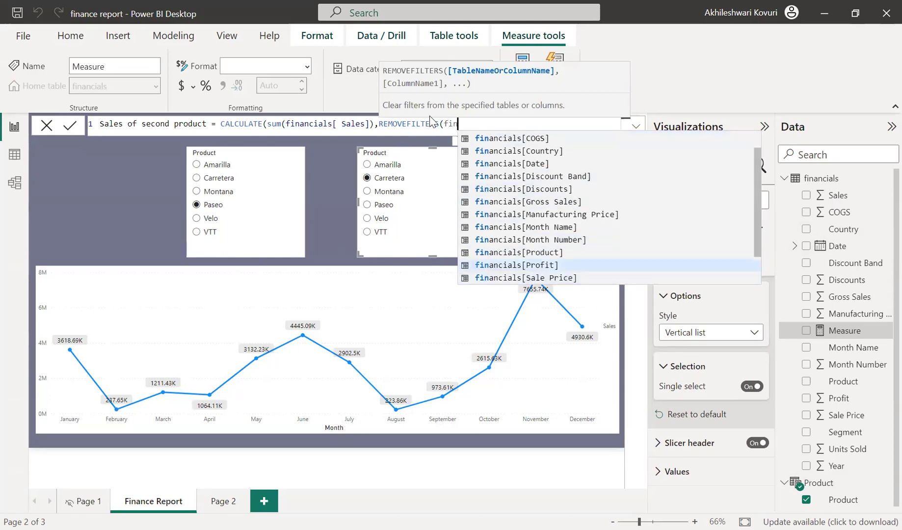
key(Tab)
key(BackSpace)
key(BackSpace)
key(BackSpace)
key(BackSpace)
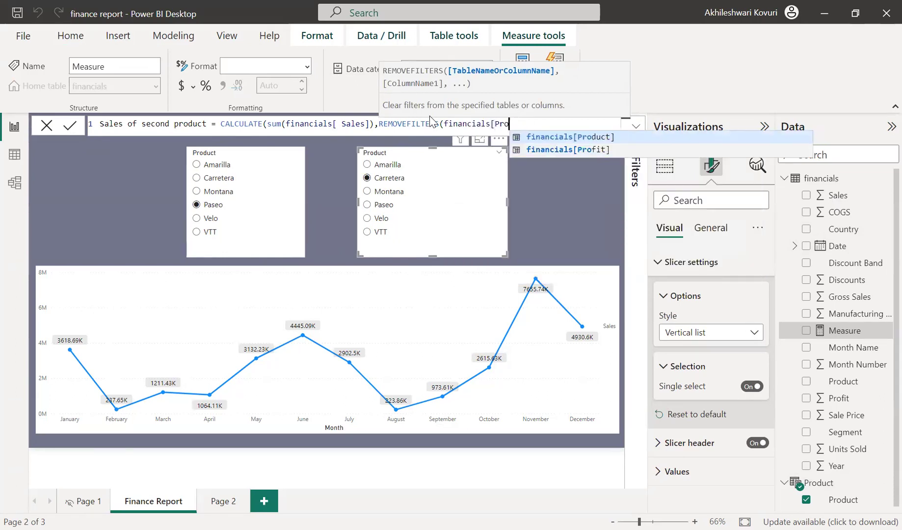
key(Down)
key(Up)
key(Tab)
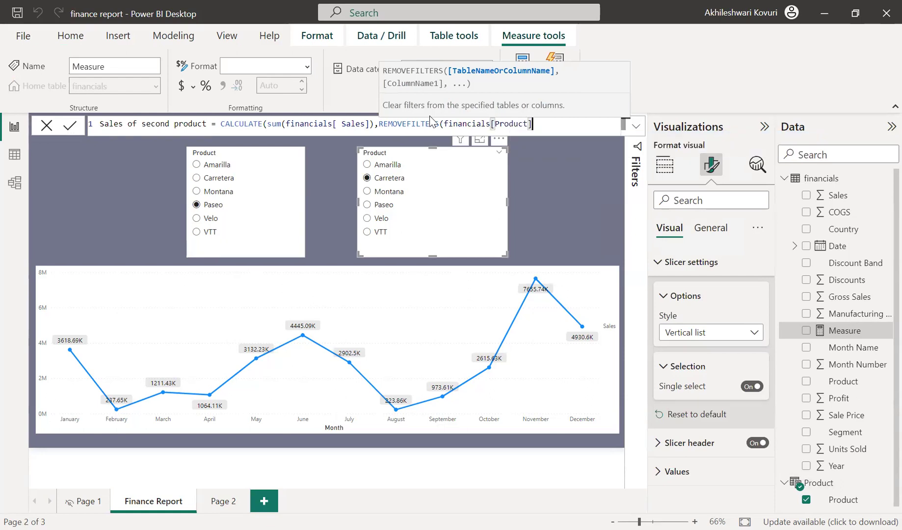
text())
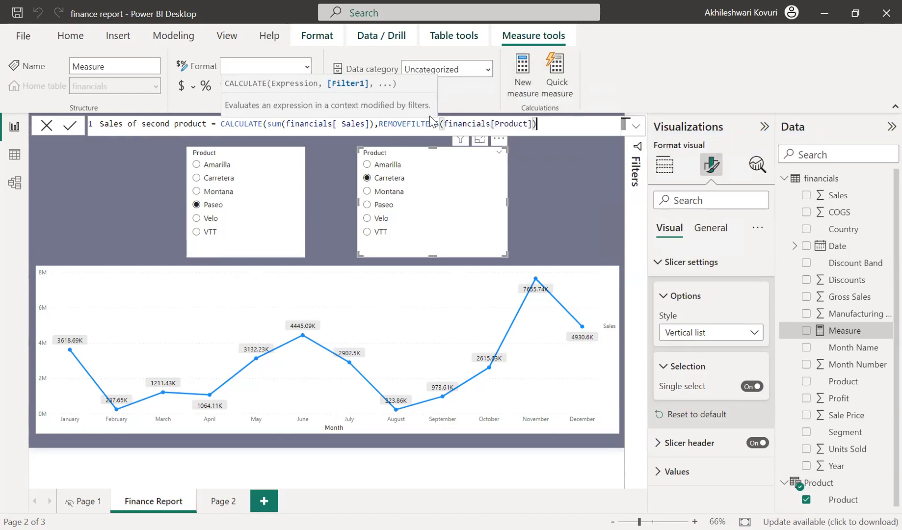
Start a second filter argument in the formula with the financials[Product] column.
text(,)
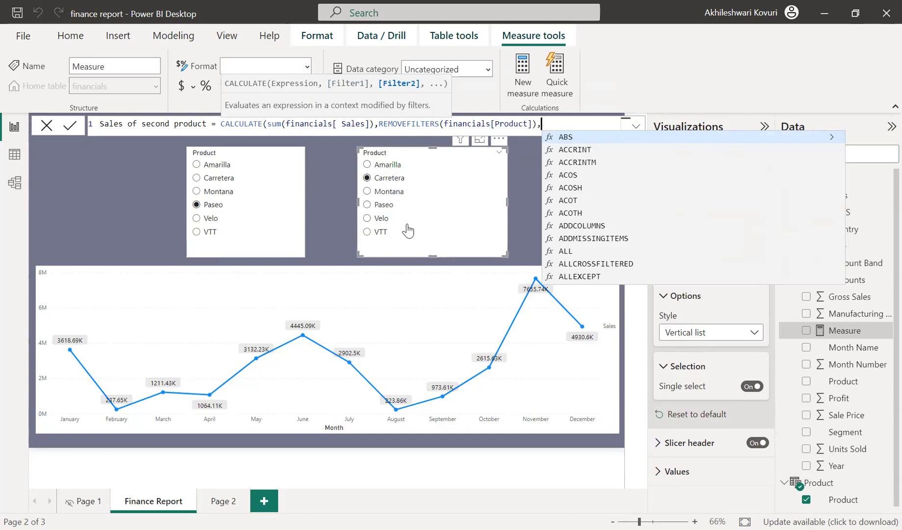
text(m)
key(BackSpace)
text(fin)
key(Down)
key(Down)
key(Down)
key(Down)
key(Down)
key(Down)
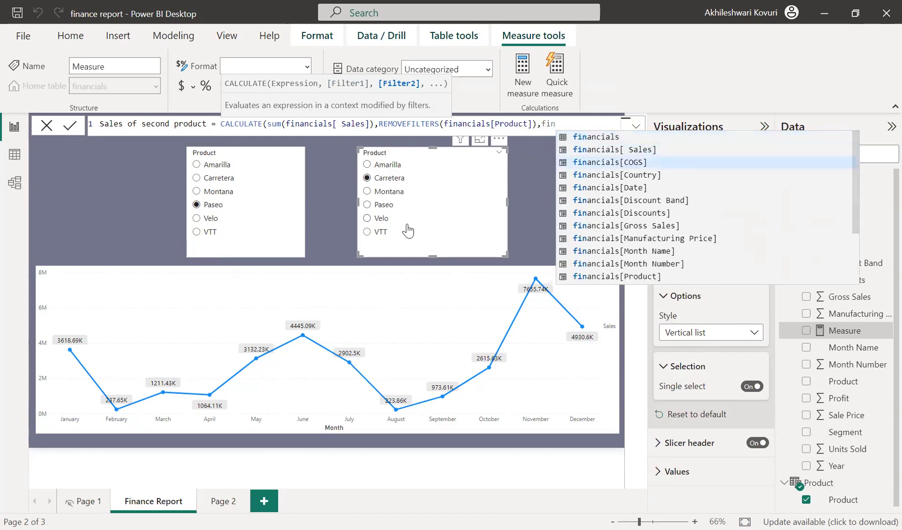
key(Down)
key(Down)
key(Down)
key(Down)
key(Down)
key(Tab)
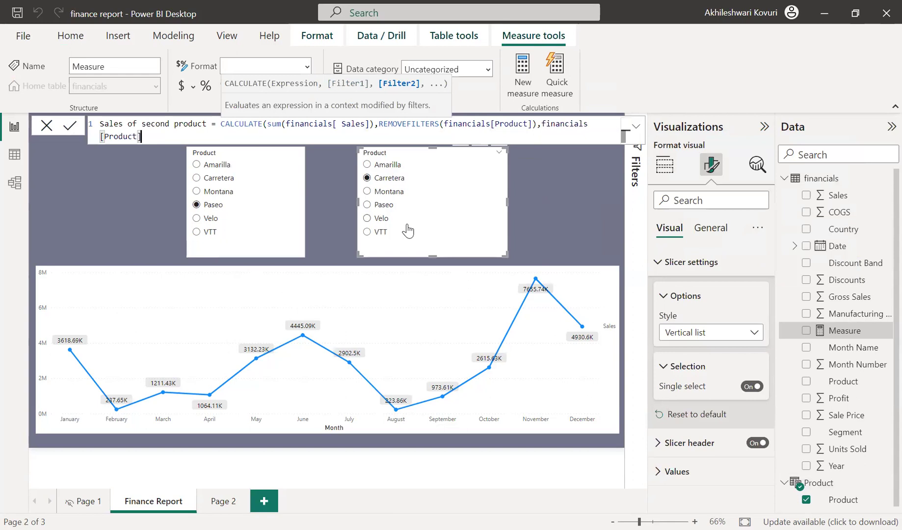
Make the second filter equal to MAX('Product'[Product]), close the formula and commit the measure.
text(= MAx)
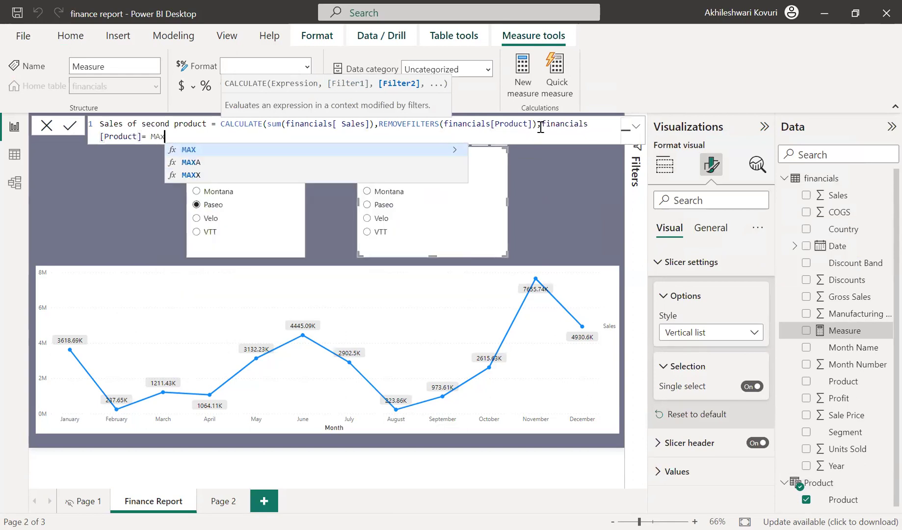
text((pro)
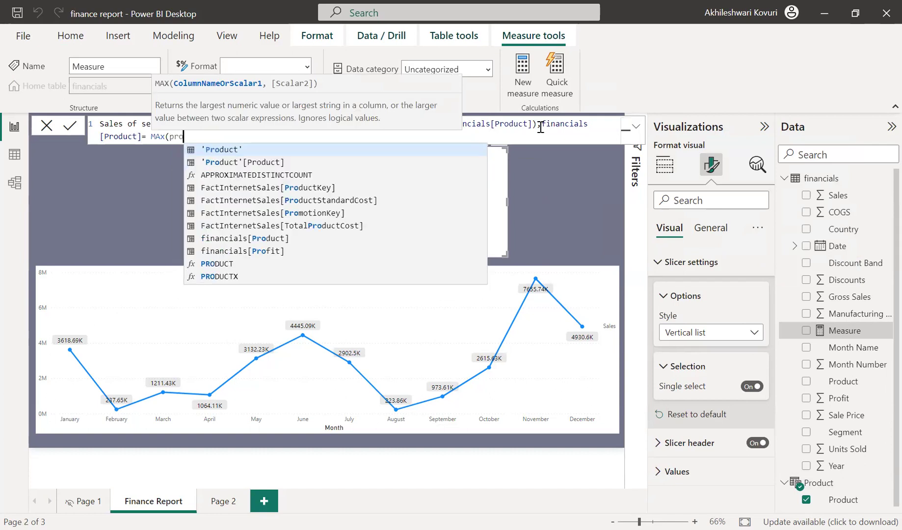
key(Down)
key(Tab)
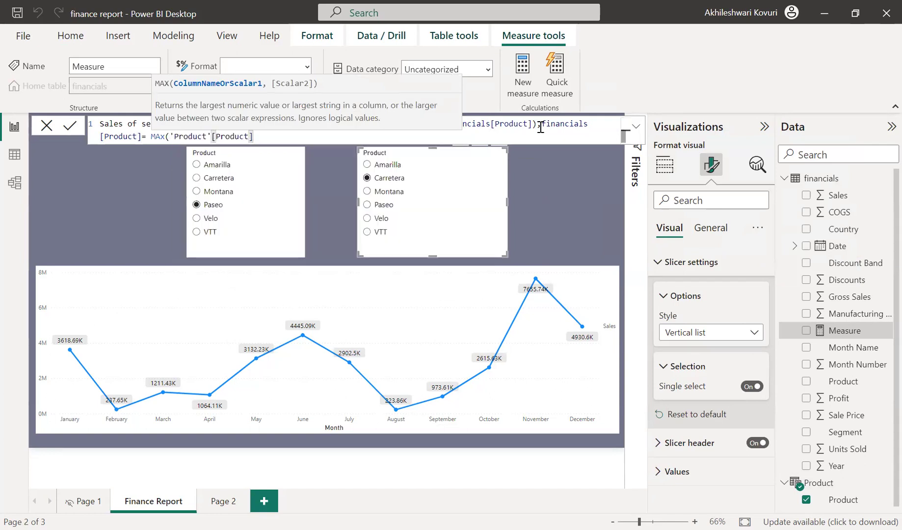
text()))
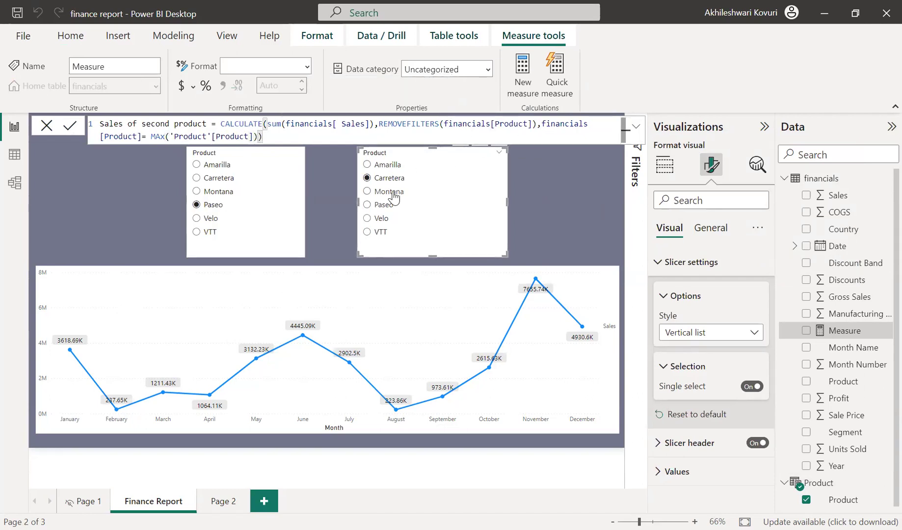
click(373, 237)
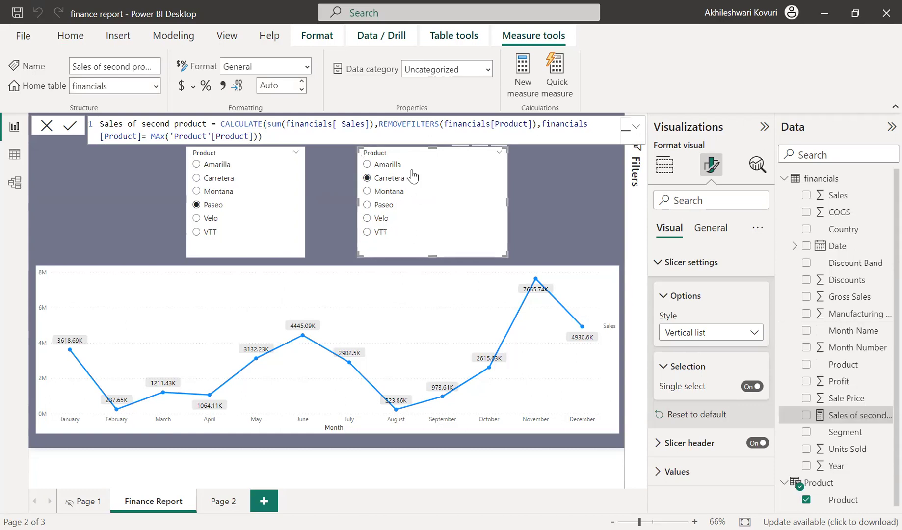
Choose VTT in the second Product slicer and add the Sales of second product measure to the line chart.
click(368, 233)
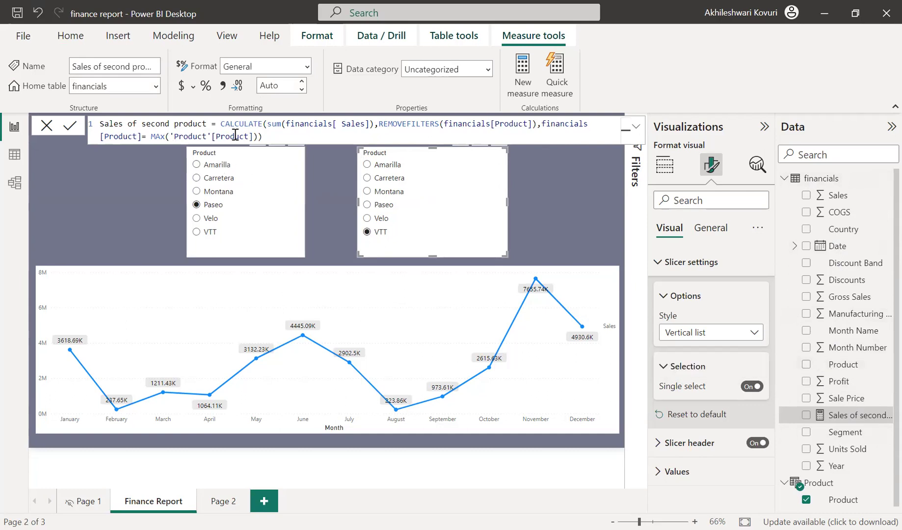
click(271, 139)
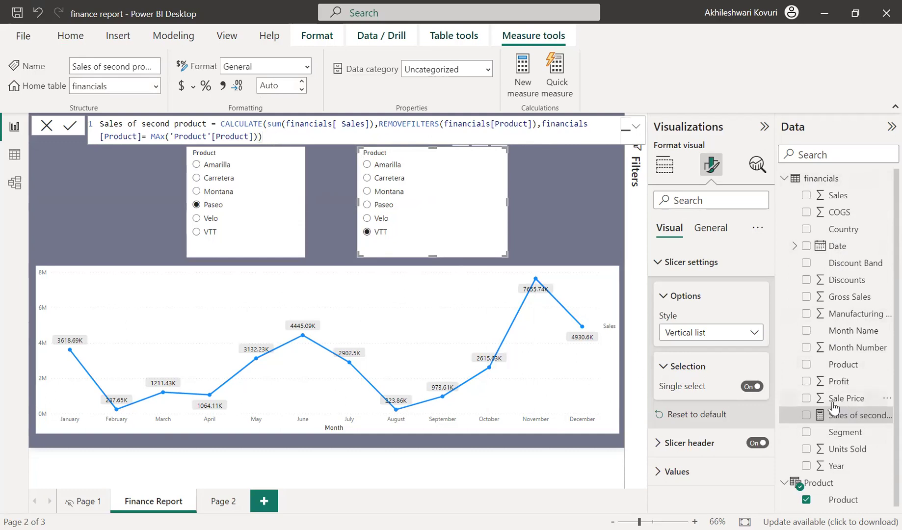
click(594, 376)
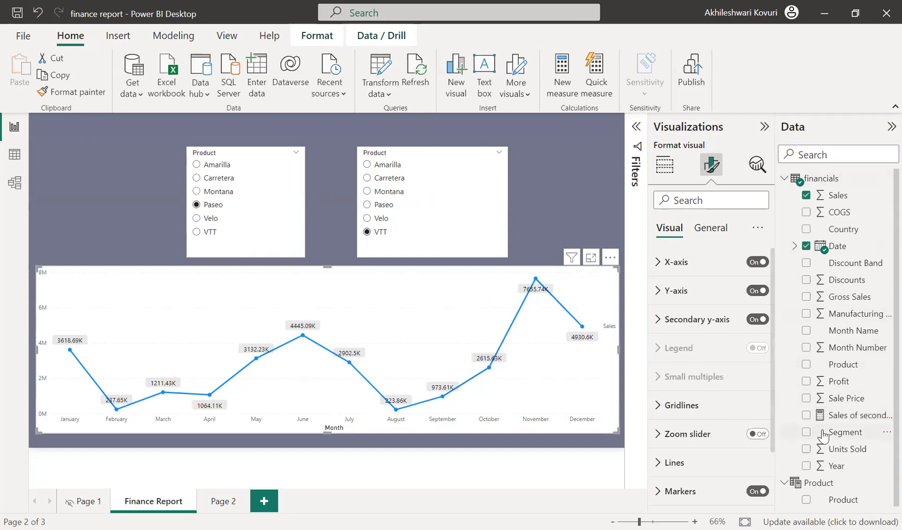
click(806, 416)
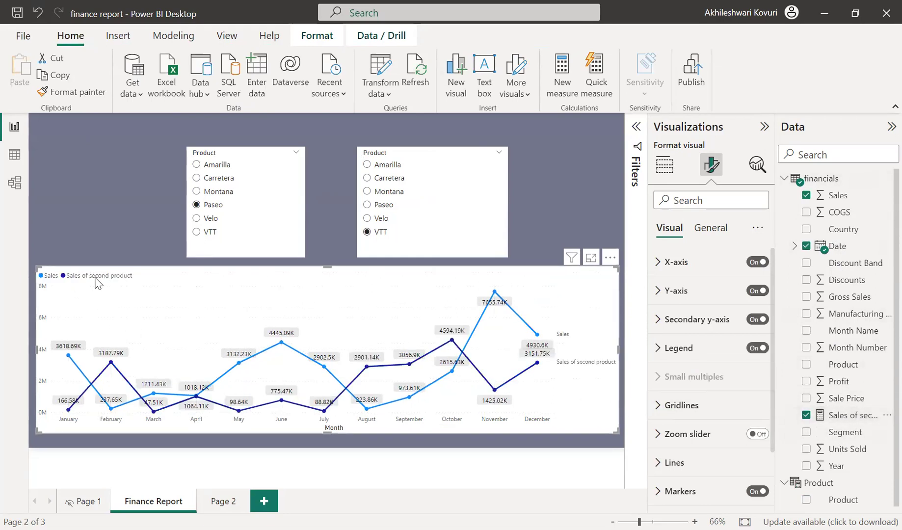
Check January's values on the line chart, and choose Velo and finally Amarilla in the second Product slicer.
mouse_move(67, 366)
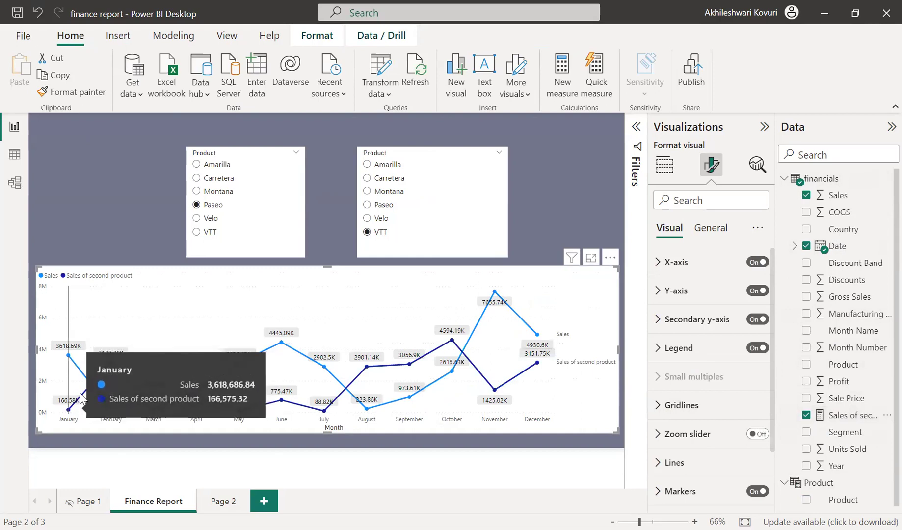
click(367, 218)
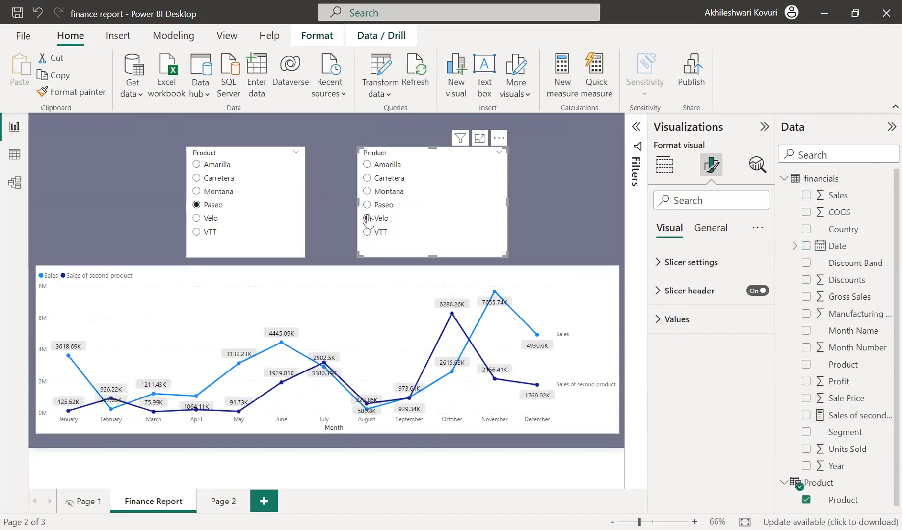
click(367, 166)
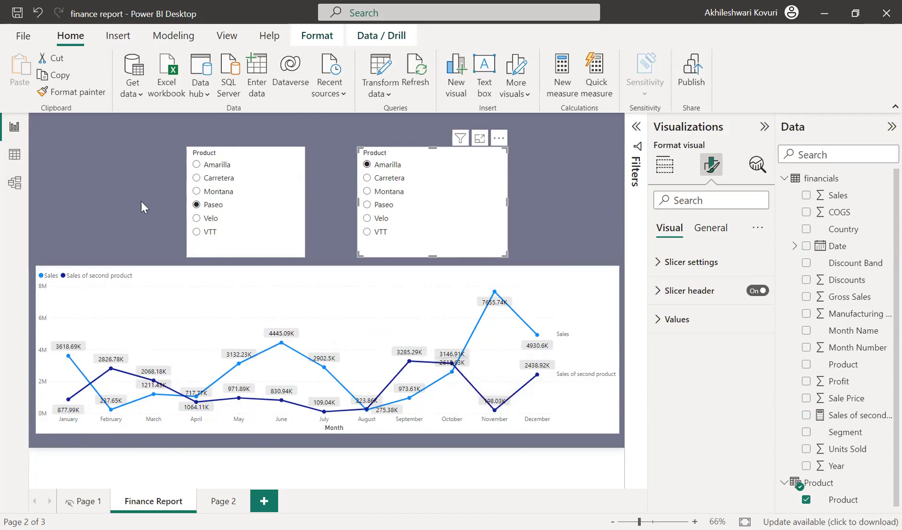
Add a slicer for Year from the Date hierarchy and place it beside the first Product slicer, at the page's left edge.
click(97, 202)
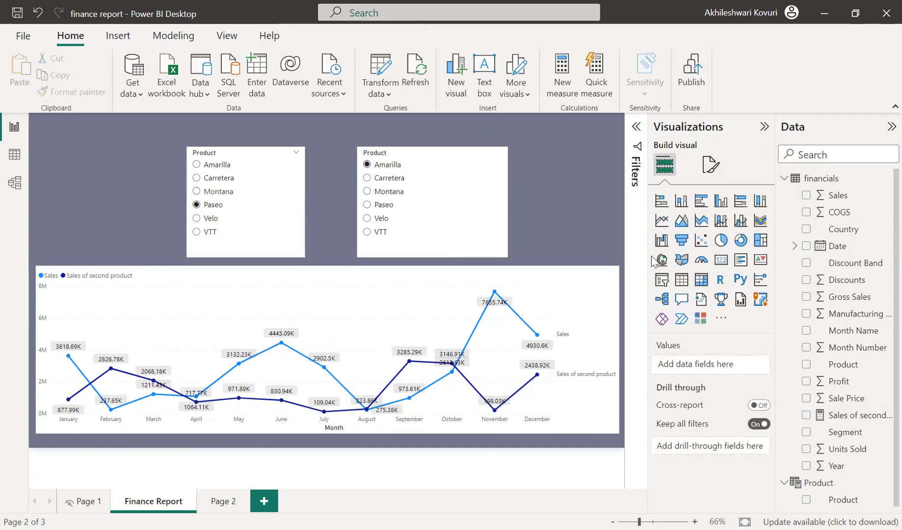
click(665, 285)
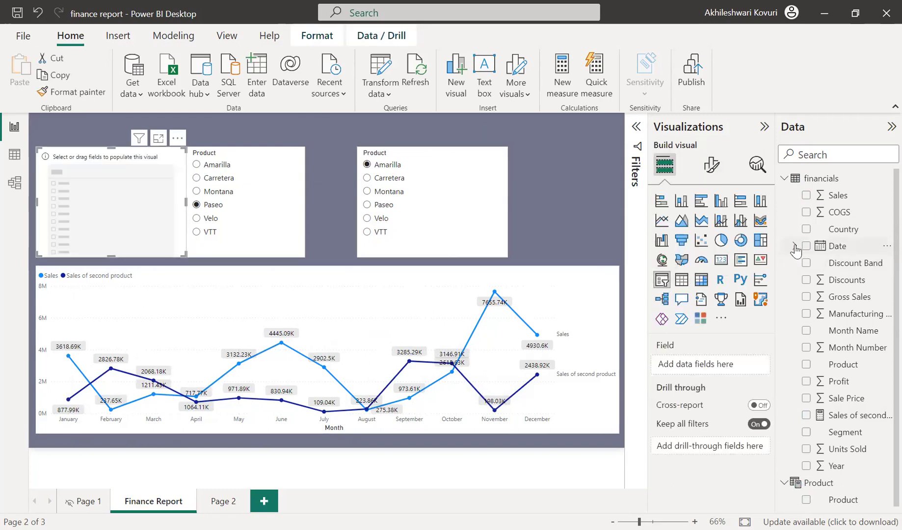
click(795, 246)
click(828, 280)
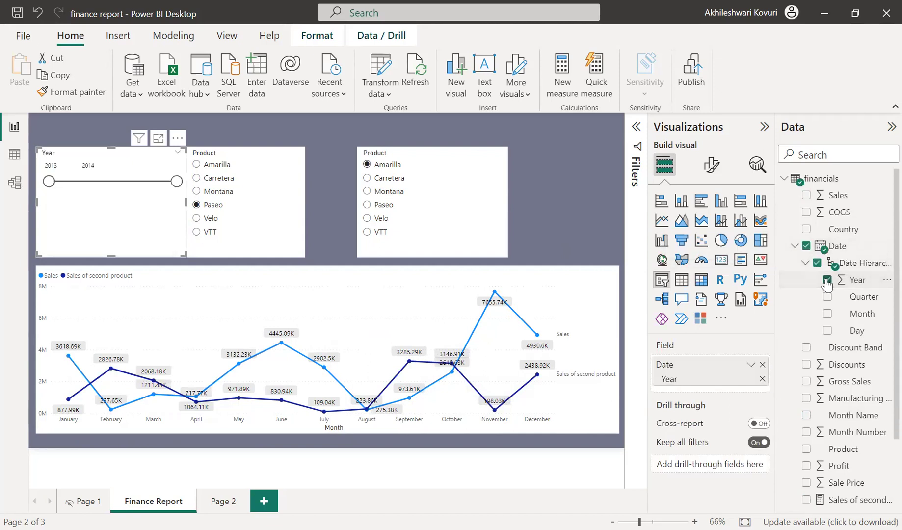
drag(150, 166, 143, 159)
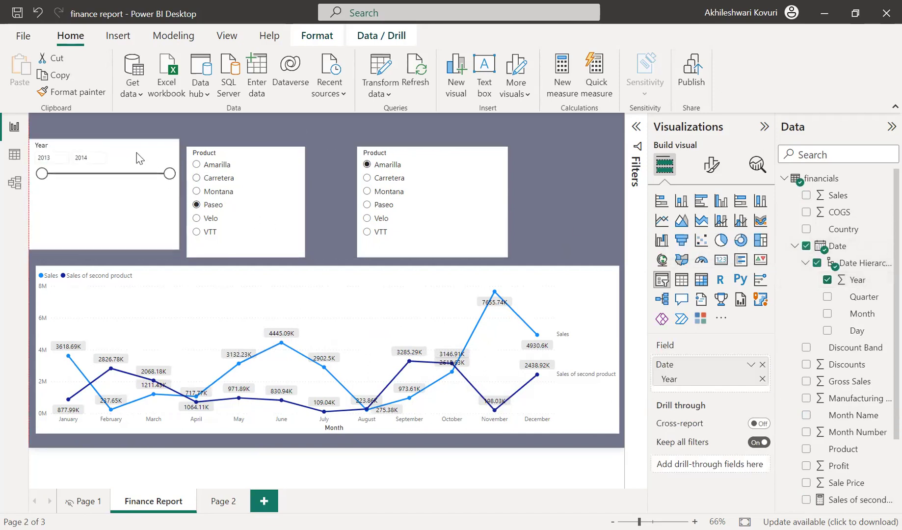
Set the Year slicer's style to Dropdown in its slicer settings.
click(711, 172)
click(662, 272)
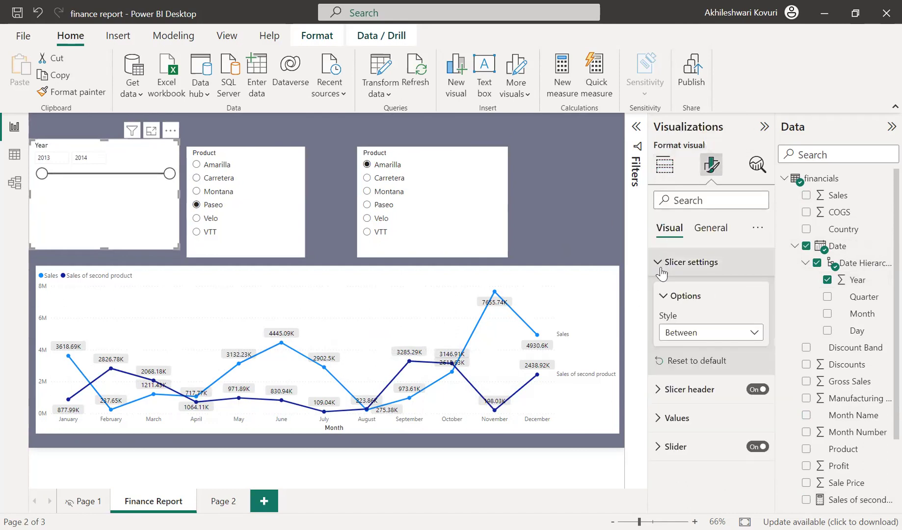
click(692, 341)
click(684, 384)
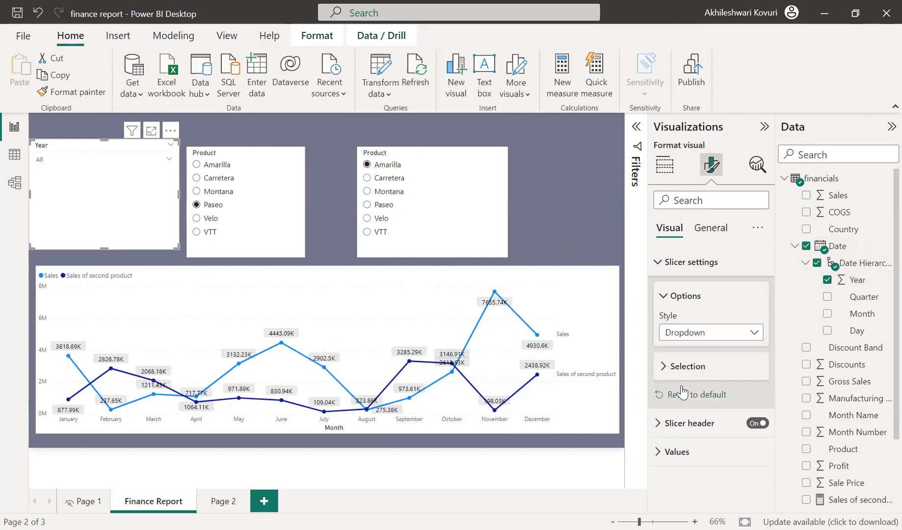
Filter the report to 2013 in the Year slicer and choose Amarilla in the first Product slicer.
click(169, 160)
click(45, 173)
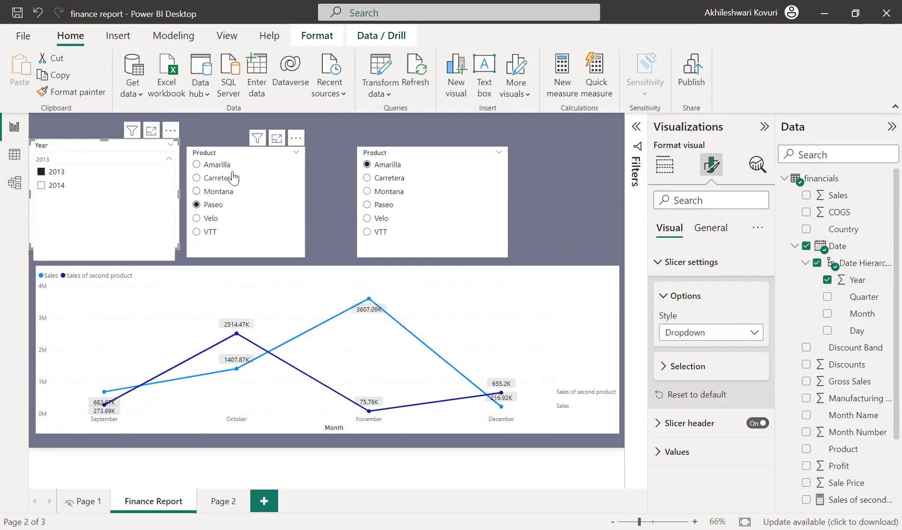
click(219, 166)
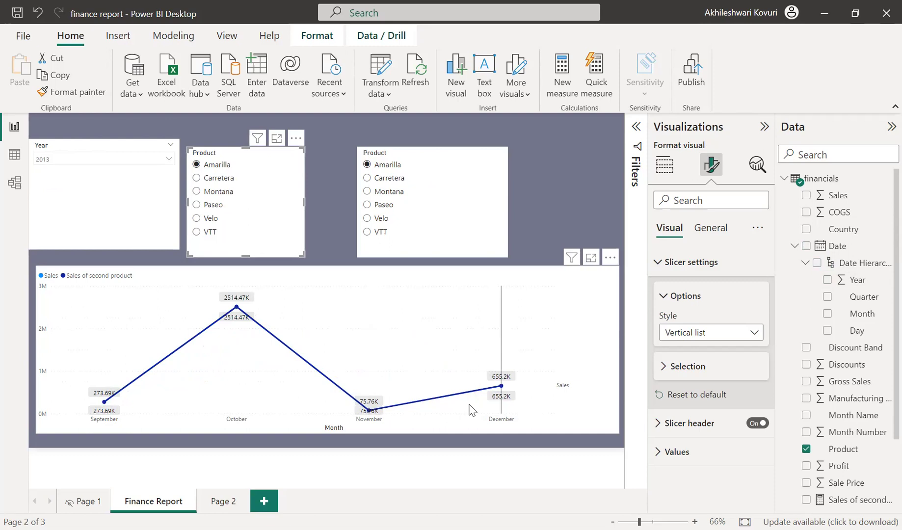
mouse_move(480, 408)
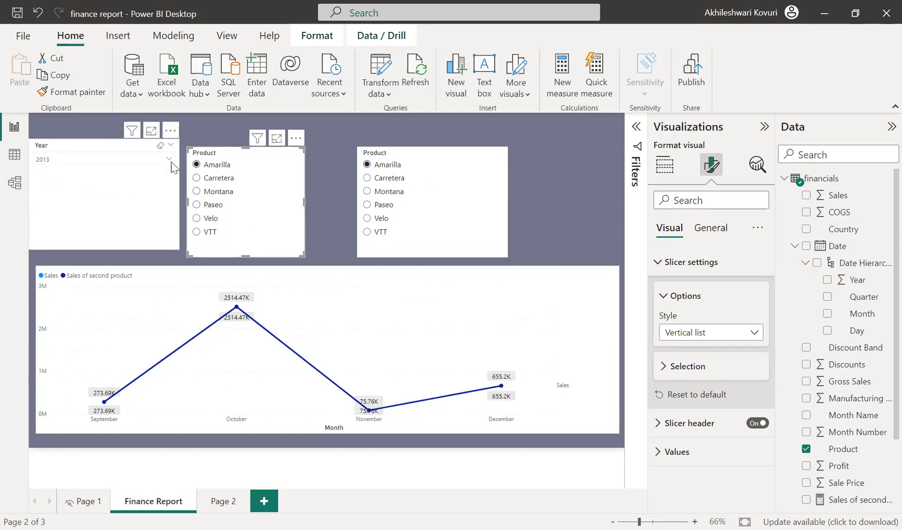
Choose Carretera and finally Paseo in the first Product slicer, and do the same in the second one.
click(214, 180)
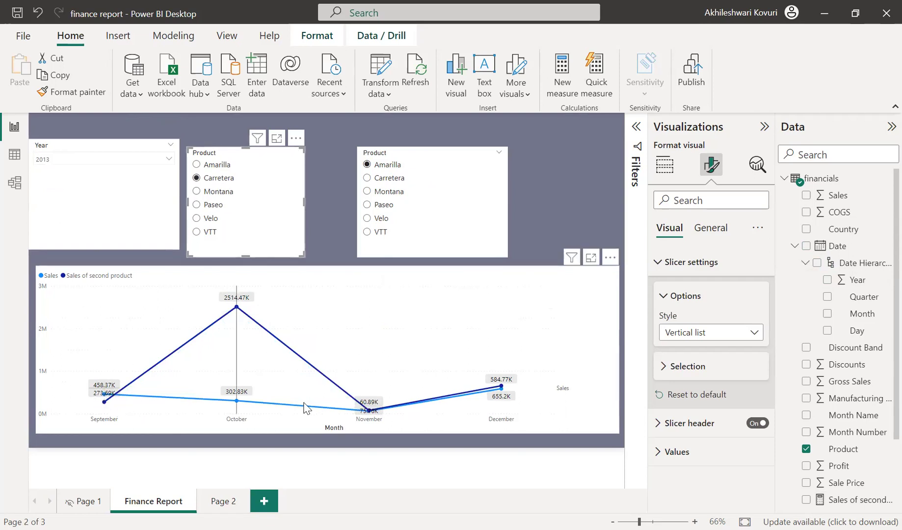
click(214, 205)
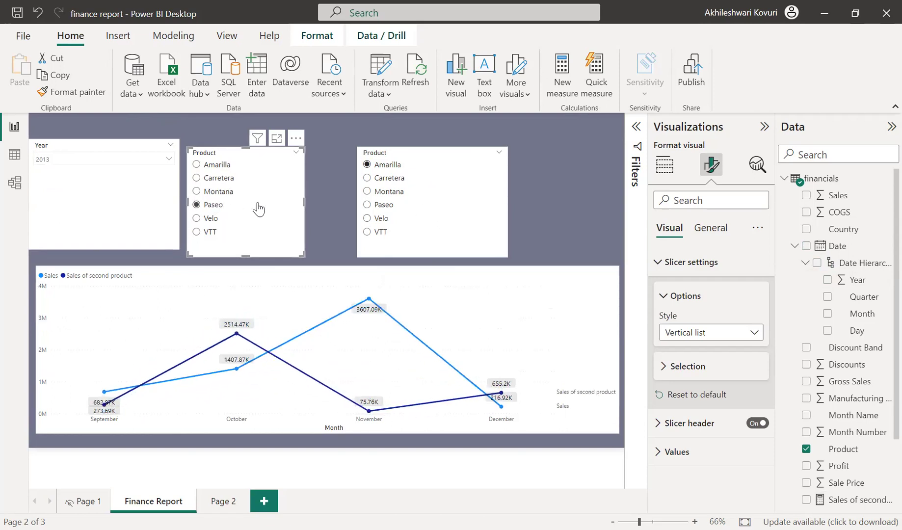
click(378, 179)
click(378, 205)
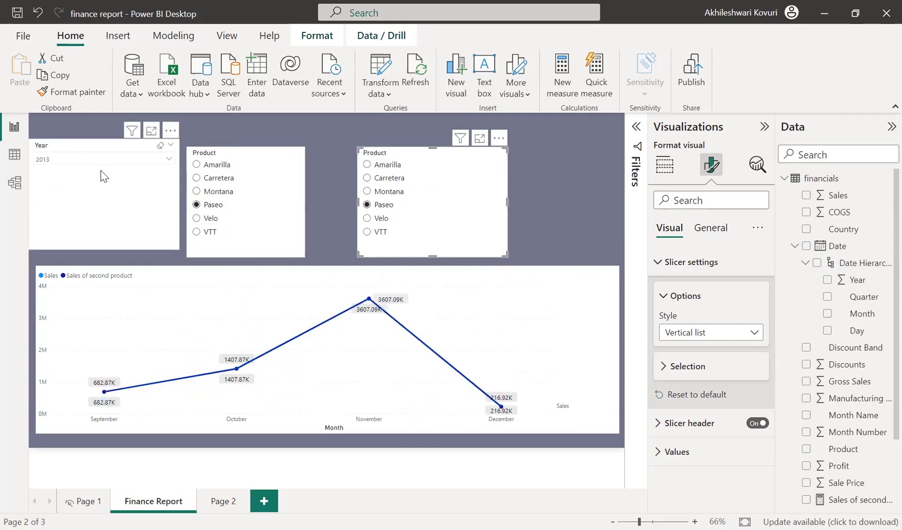
Filter the Year slicer to 2014 and compare Carretera in the first Product slicer with Velo in the second.
click(155, 161)
click(57, 185)
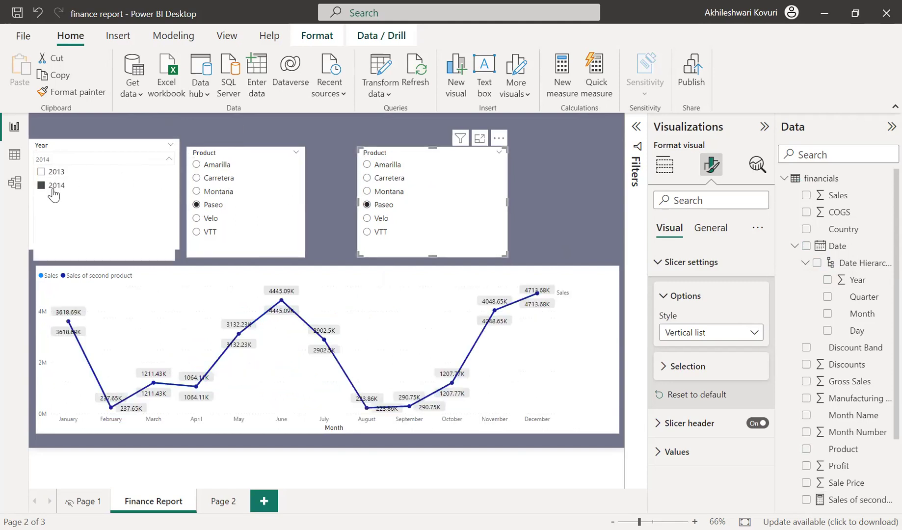
click(226, 178)
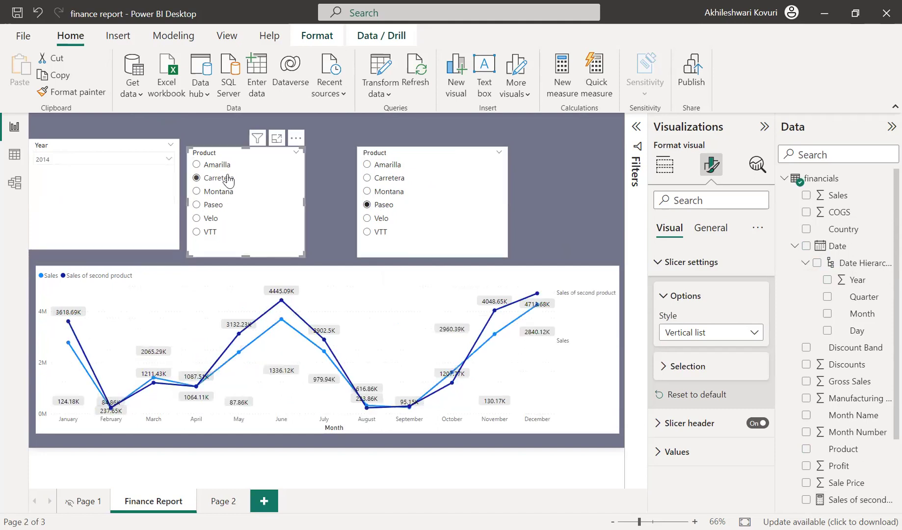
click(381, 219)
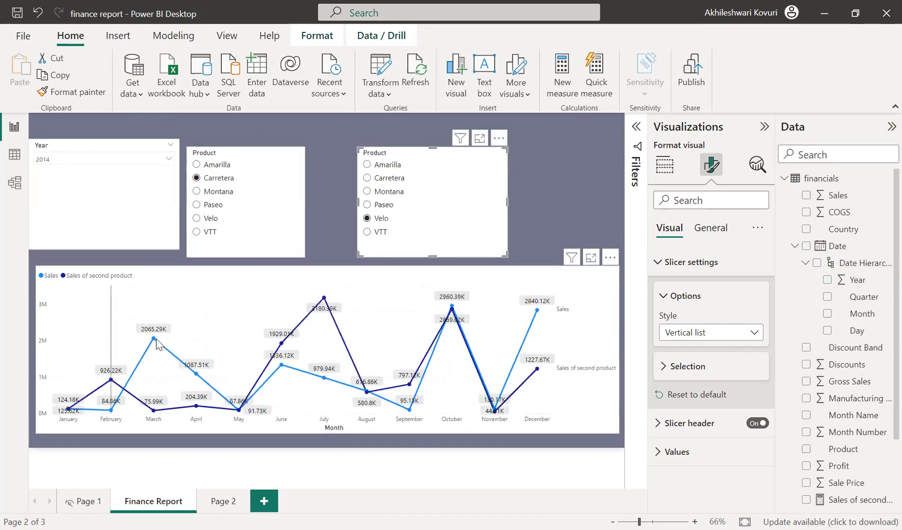